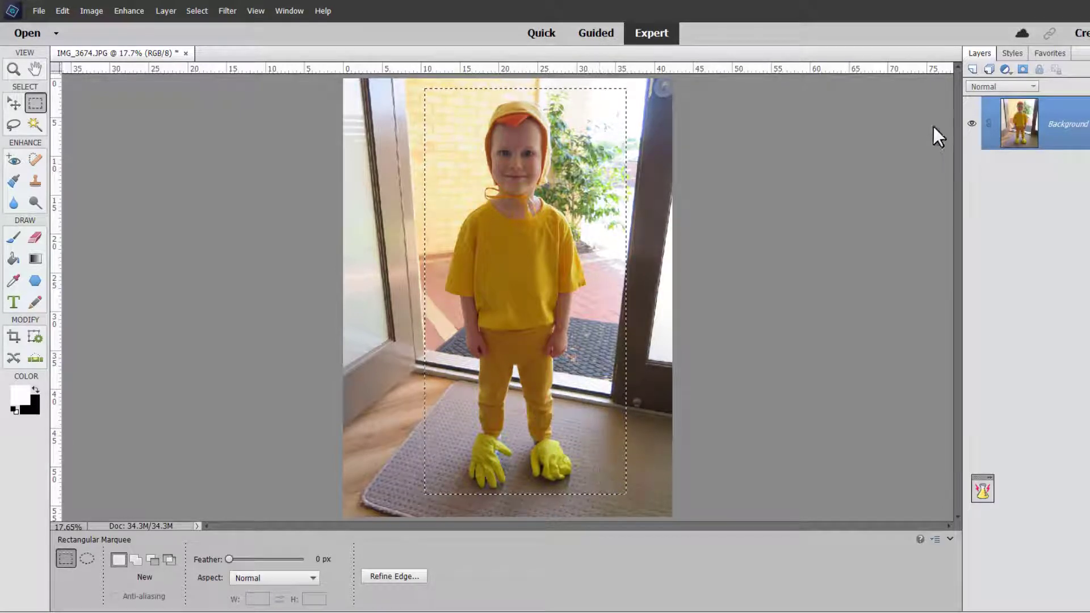
# - Cut the rectangular selection around the child to a new layer and hide that layer
pyautogui.click(169, 12)
pyautogui.moveTo(185, 24)
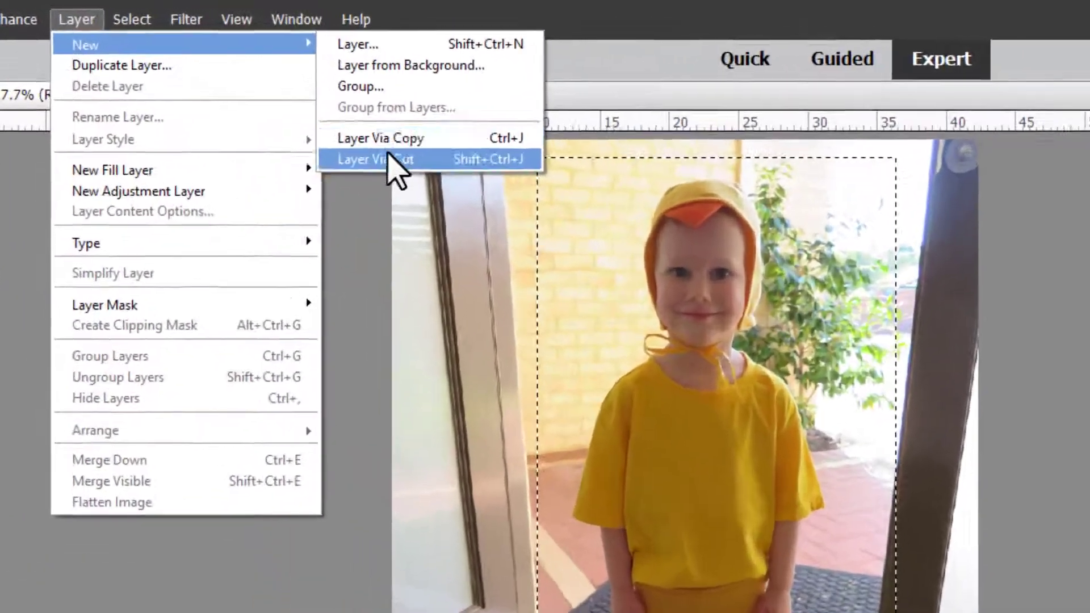
pyautogui.click(243, 87)
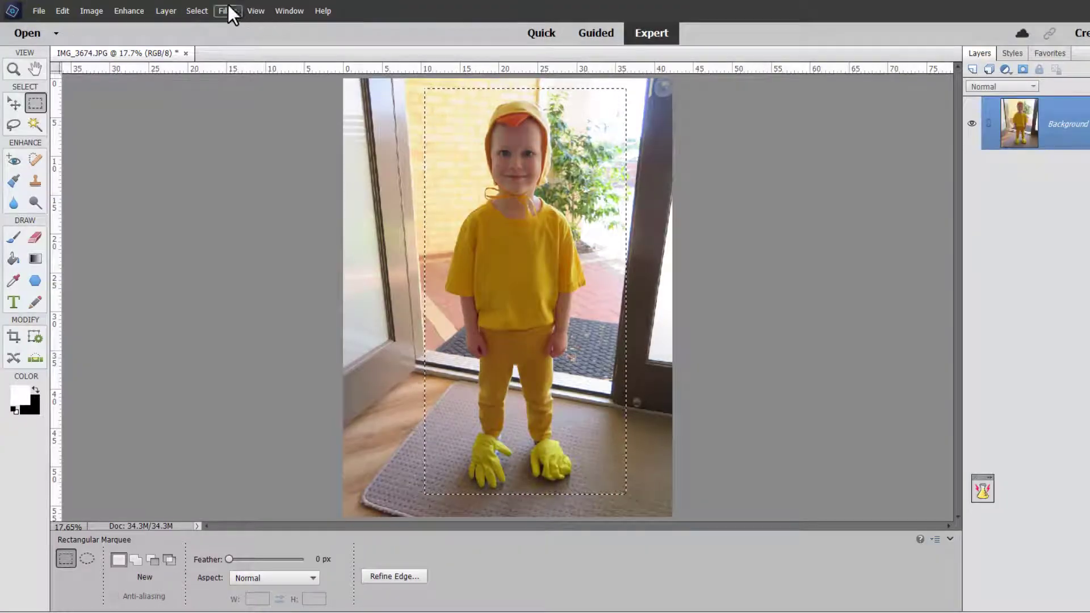
pyautogui.click(165, 11)
pyautogui.moveTo(179, 22)
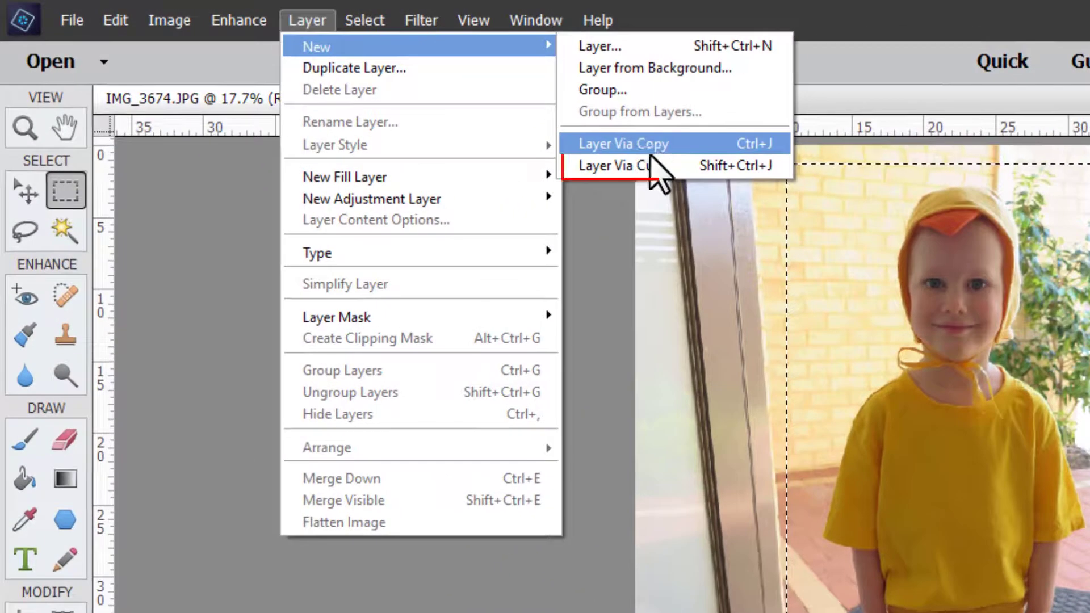
pyautogui.click(607, 137)
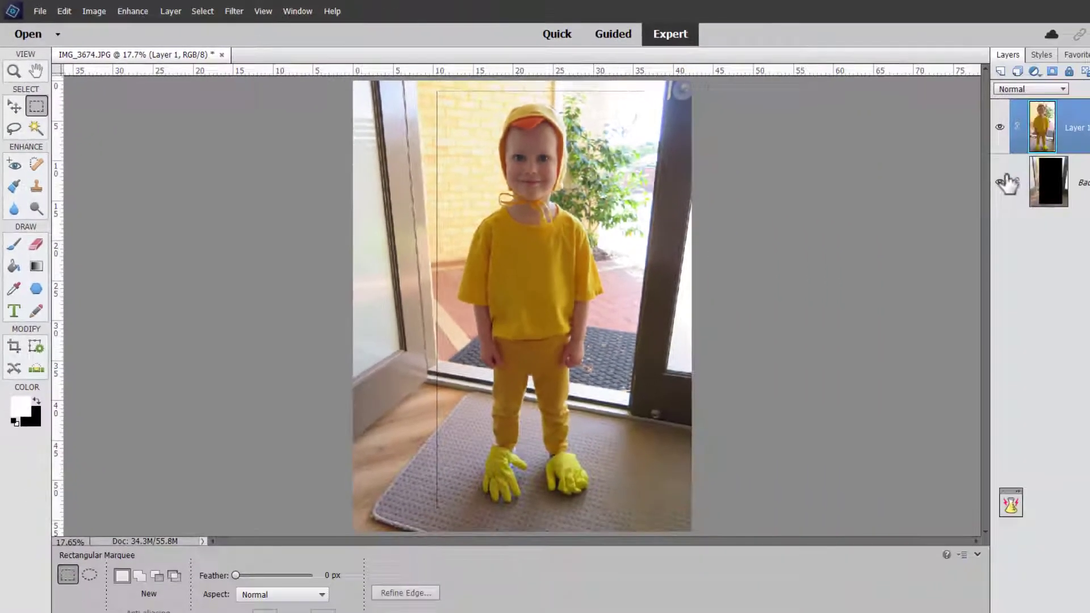
pyautogui.click(999, 128)
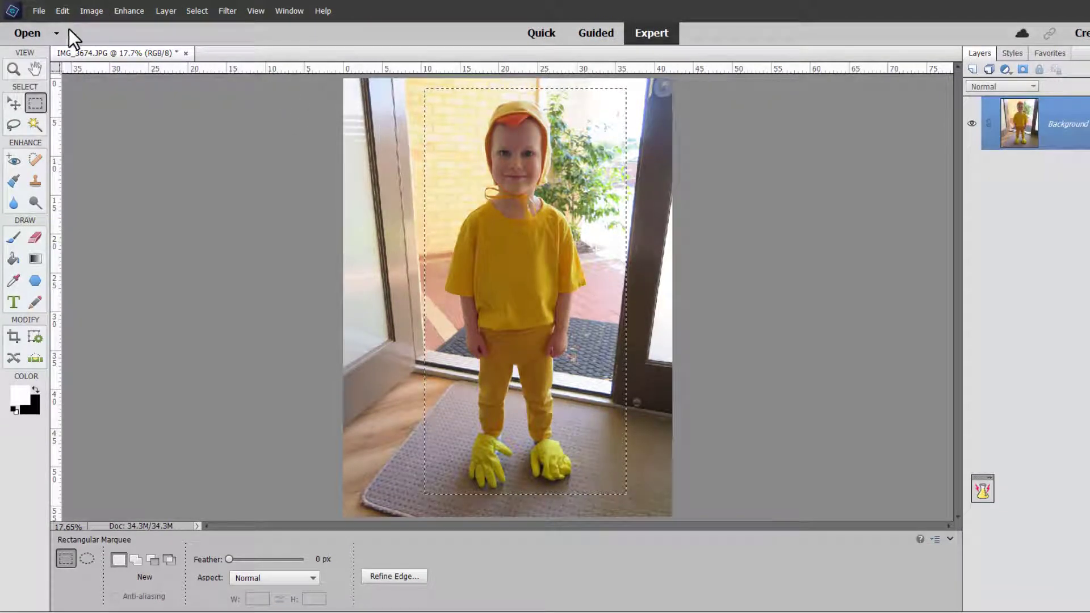
# - Try cropping the image to the selection and moving the selected pixels to the right, undoing each change
pyautogui.click(63, 11)
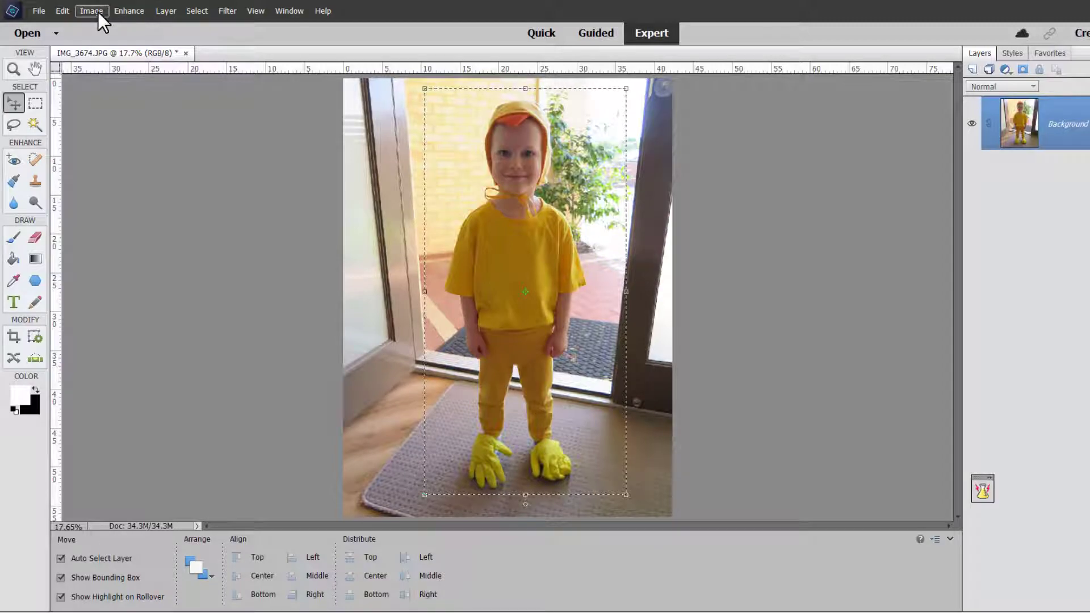
pyautogui.click(92, 11)
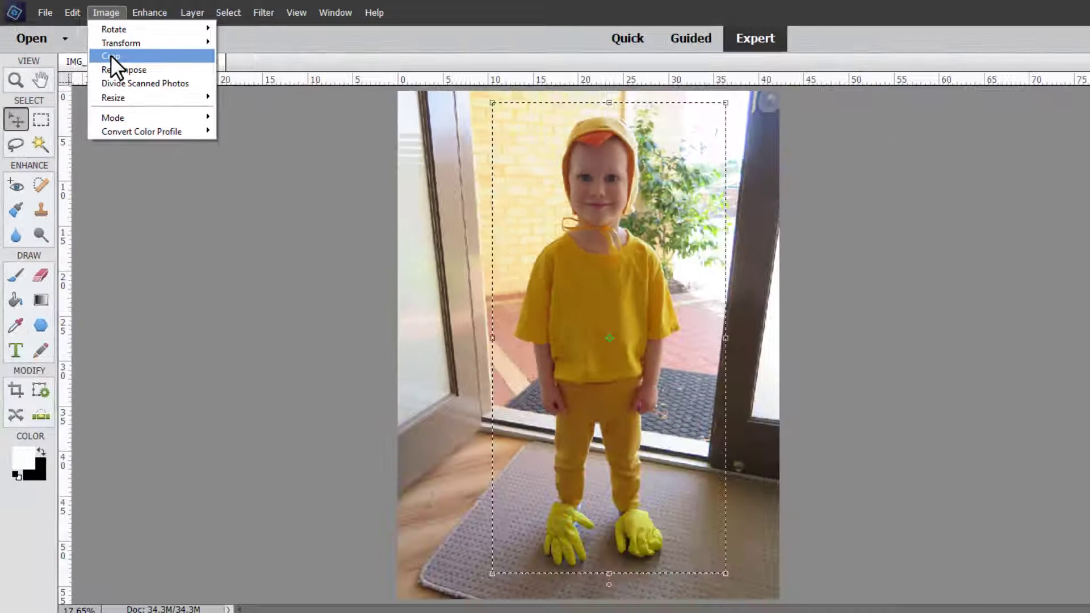
pyautogui.click(217, 112)
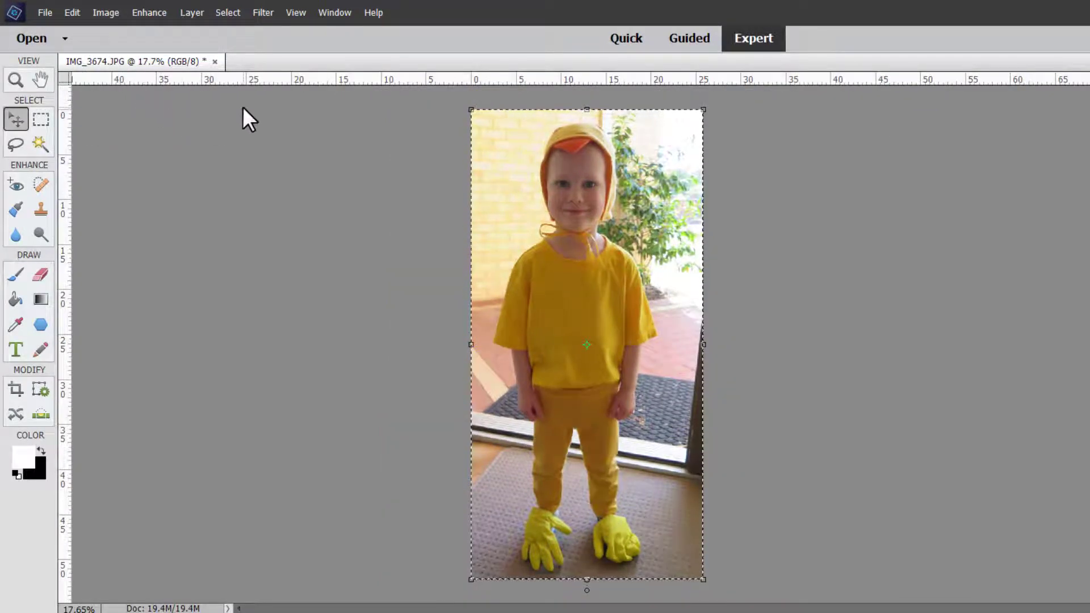
pyautogui.hotkey('ctrl', 'z')
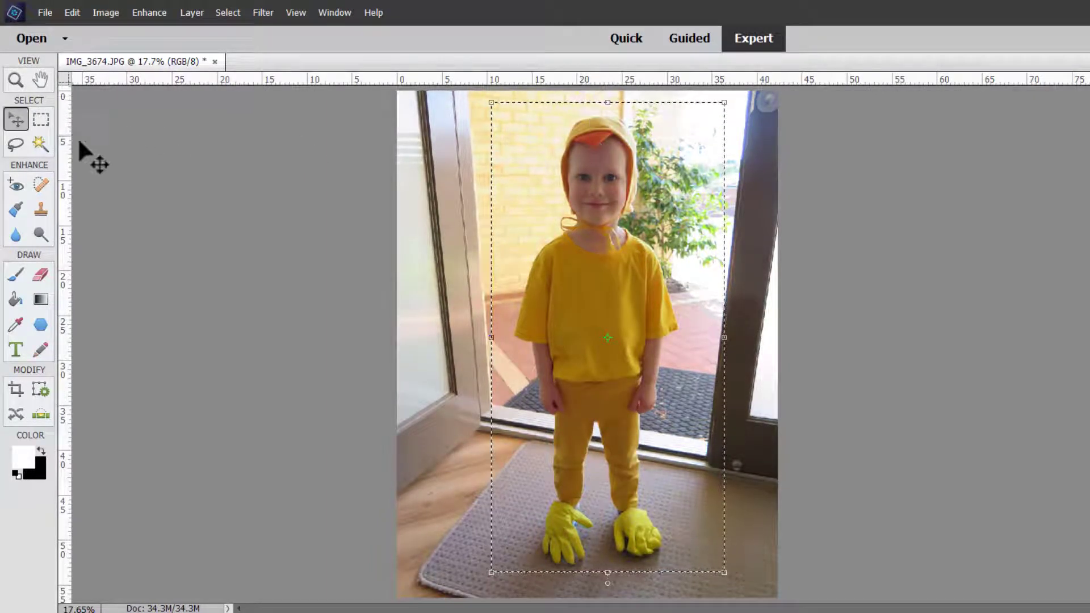
pyautogui.moveTo(622, 291); pyautogui.dragTo(645, 268)
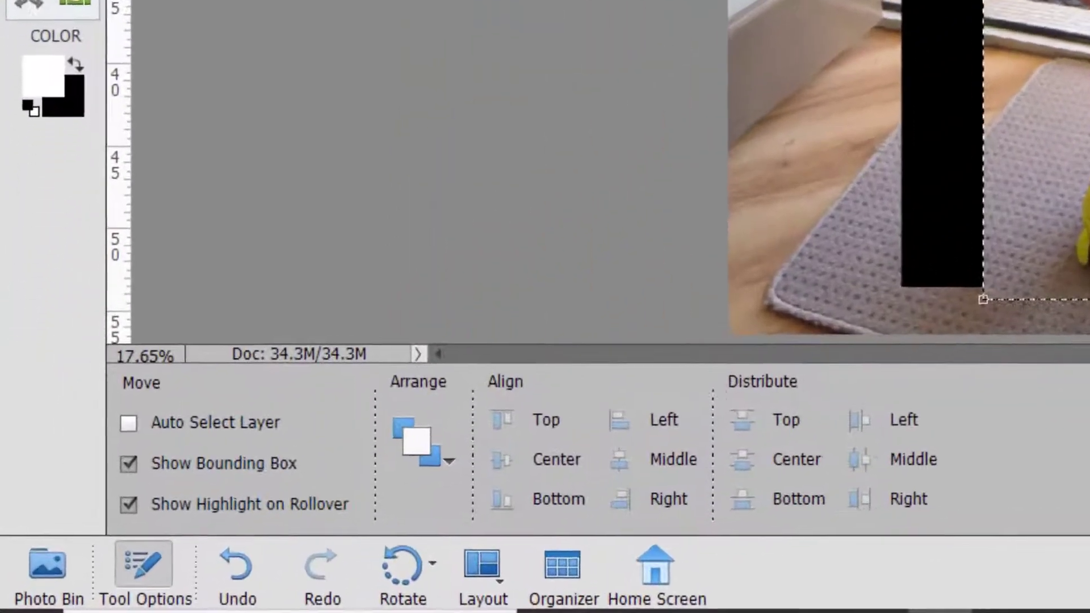
pyautogui.hotkey('ctrl', 'z')
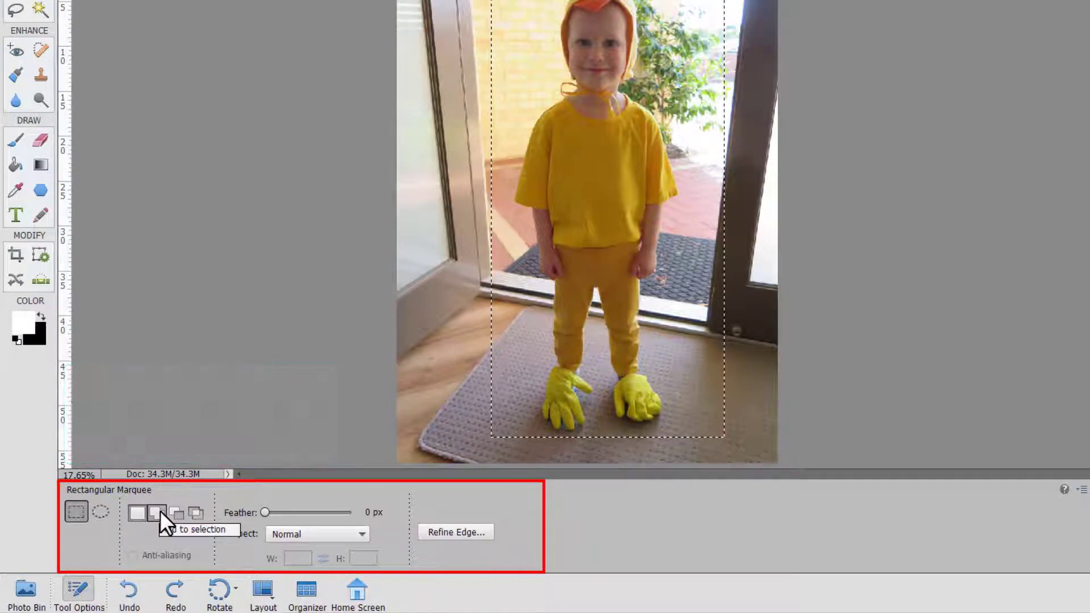
# - Add three overlapping rectangles to the selection: beside the lower left, upper right and upper left edges
pyautogui.moveTo(454, 250); pyautogui.dragTo(534, 339)
pyautogui.moveTo(687, 19); pyautogui.dragTo(762, 131)
pyautogui.moveTo(463, 81); pyautogui.dragTo(549, 178)
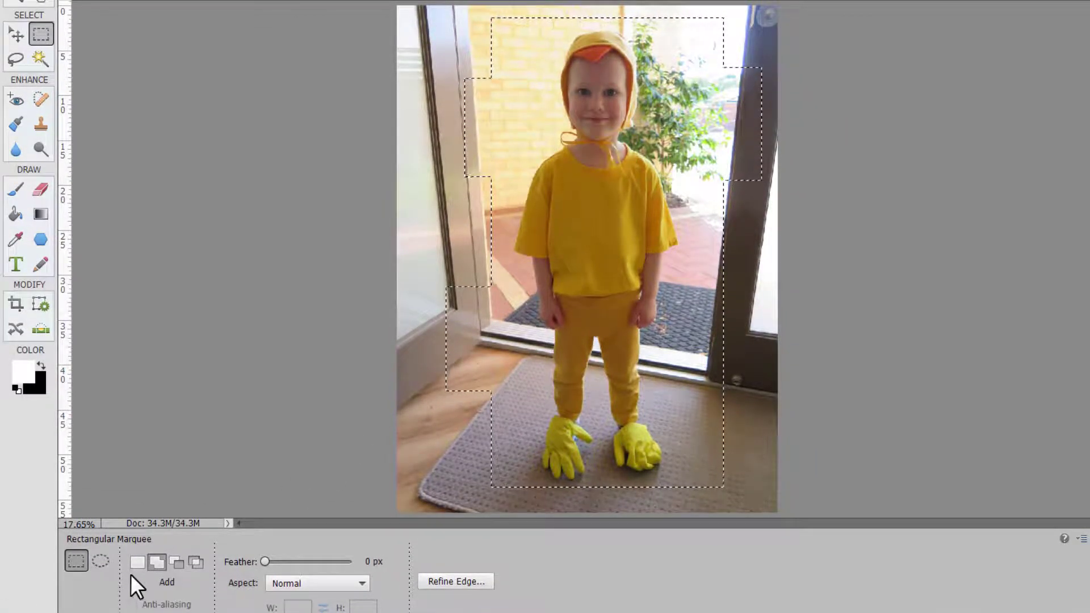
# - Subtract rectangles from the selection over the child's head and along its right edge
pyautogui.click(177, 561)
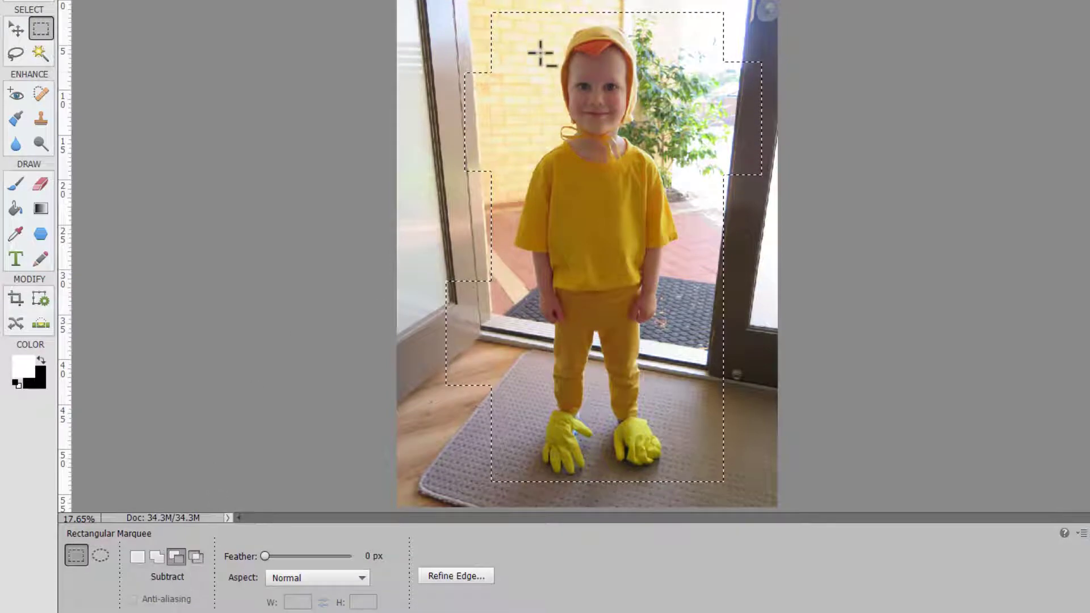
pyautogui.moveTo(543, 28); pyautogui.dragTo(674, 155)
pyautogui.moveTo(683, 261); pyautogui.dragTo(758, 484)
pyautogui.moveTo(669, 11); pyautogui.dragTo(772, 335)
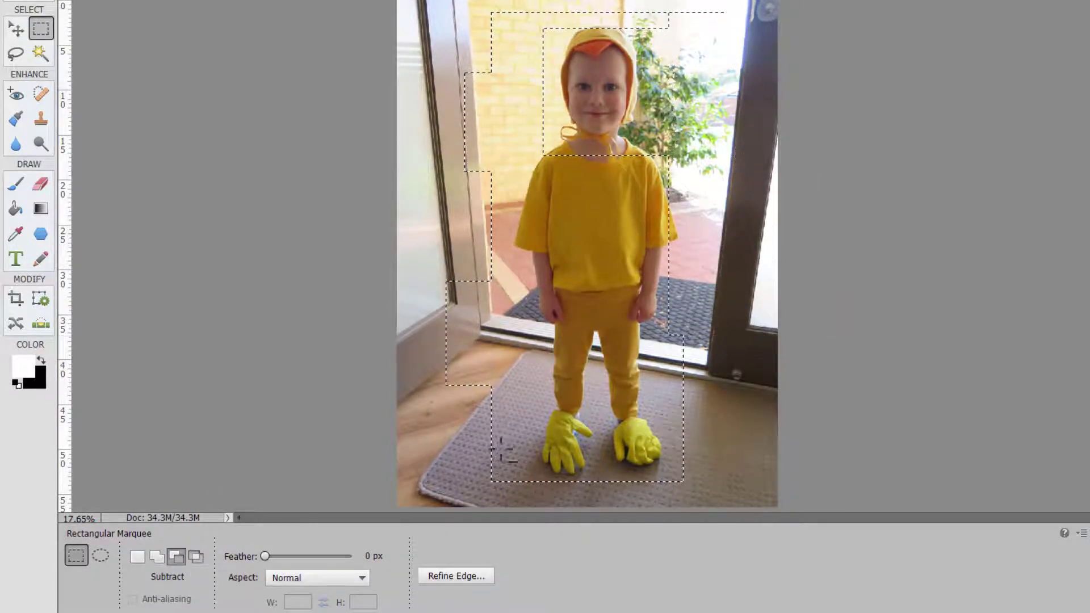
# - Use Intersect mode to reduce the selection with overlapping rectangles over the child's head, face and neck
pyautogui.click(195, 557)
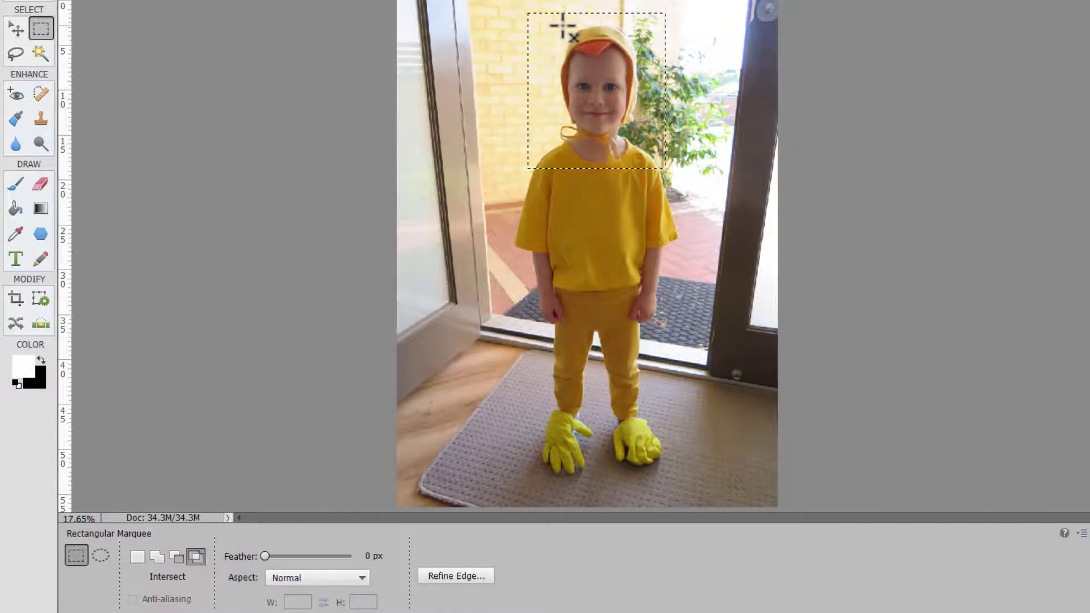
pyautogui.moveTo(570, 55); pyautogui.dragTo(722, 161)
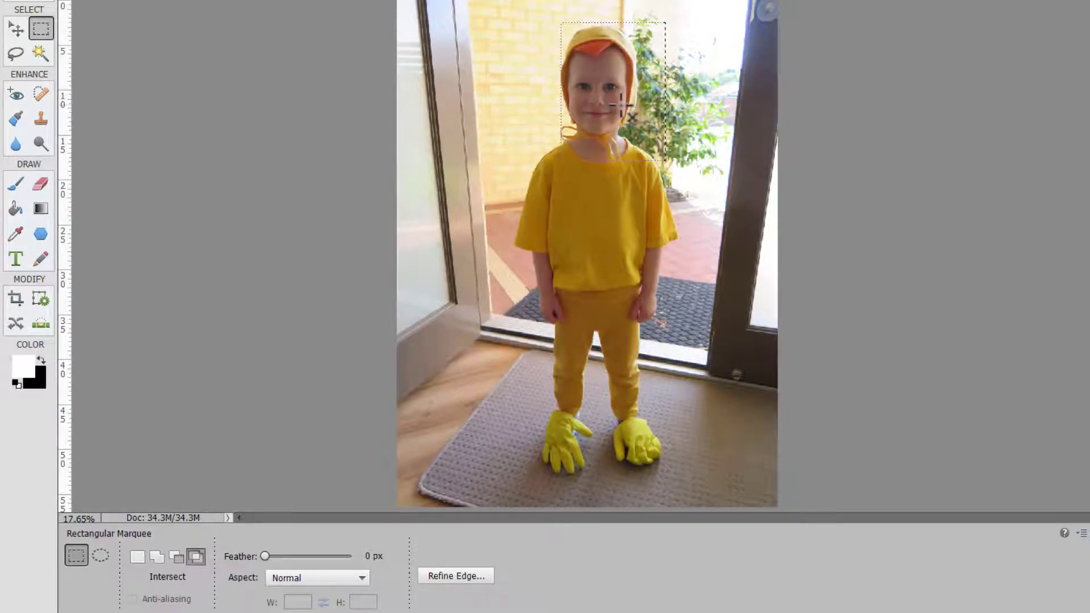
pyautogui.moveTo(622, 105); pyautogui.dragTo(558, 227)
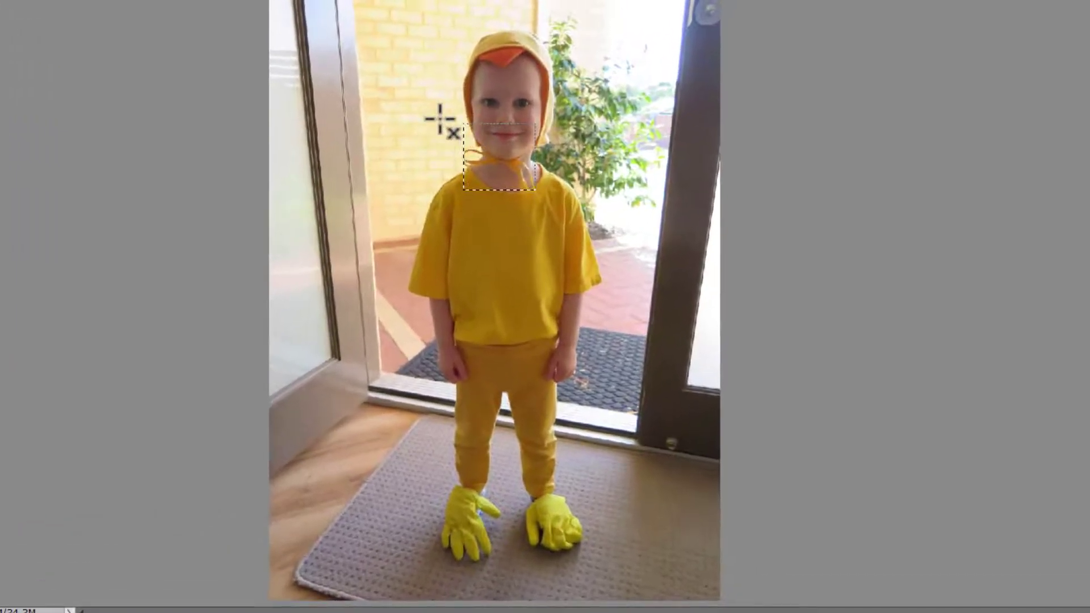
pyautogui.moveTo(526, 96); pyautogui.dragTo(582, 119)
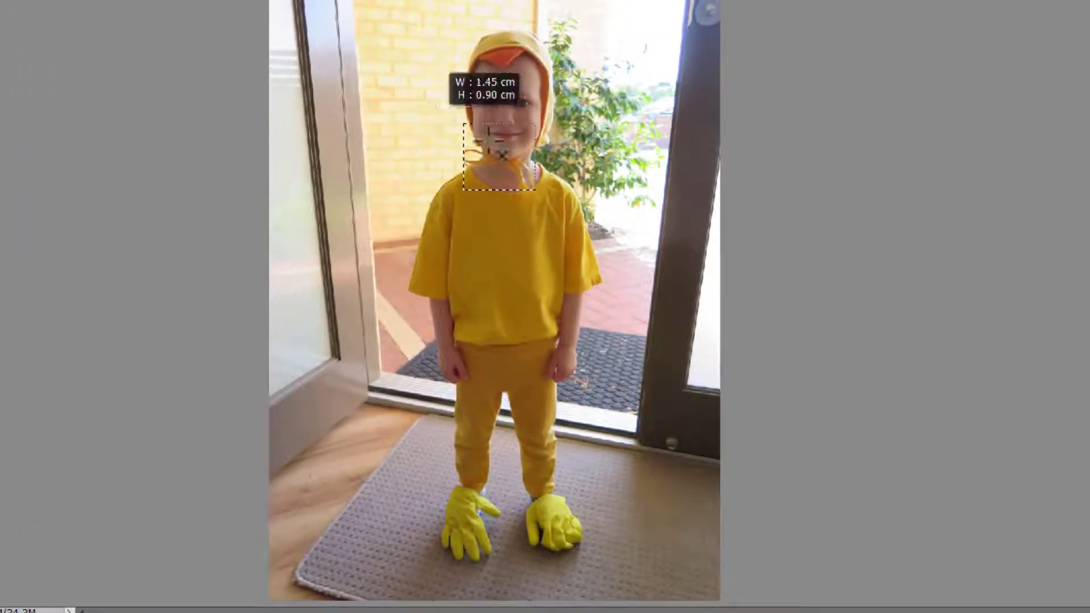
pyautogui.moveTo(488, 137); pyautogui.dragTo(514, 158)
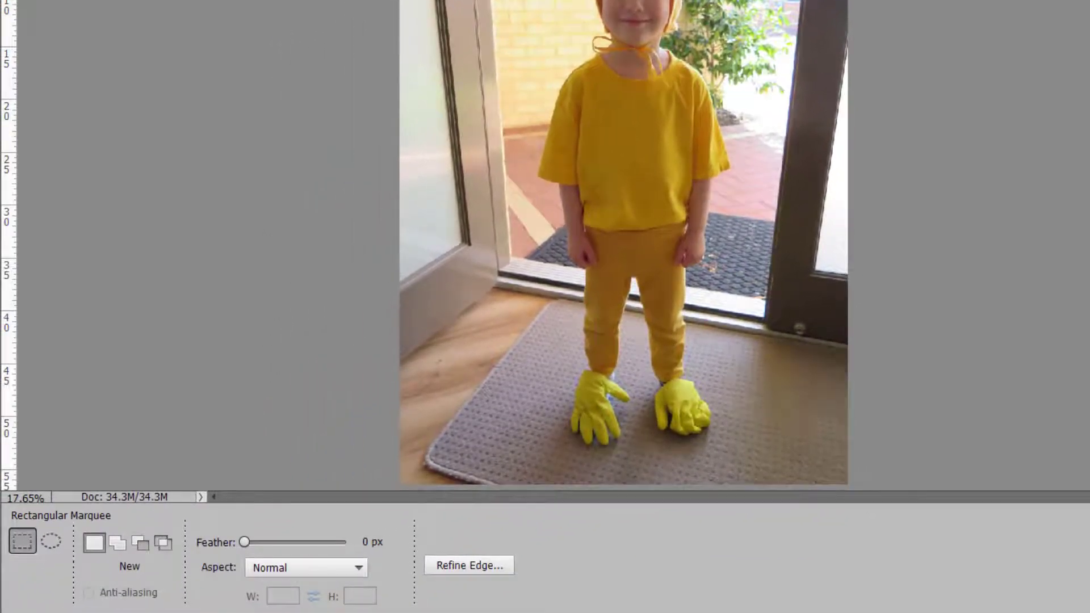
# - Draw a new rectangular selection around the child, extend it with rectangles around the arms and head, and deselect
pyautogui.moveTo(426, 66); pyautogui.dragTo(529, 344)
pyautogui.moveTo(658, 229); pyautogui.dragTo(721, 445)
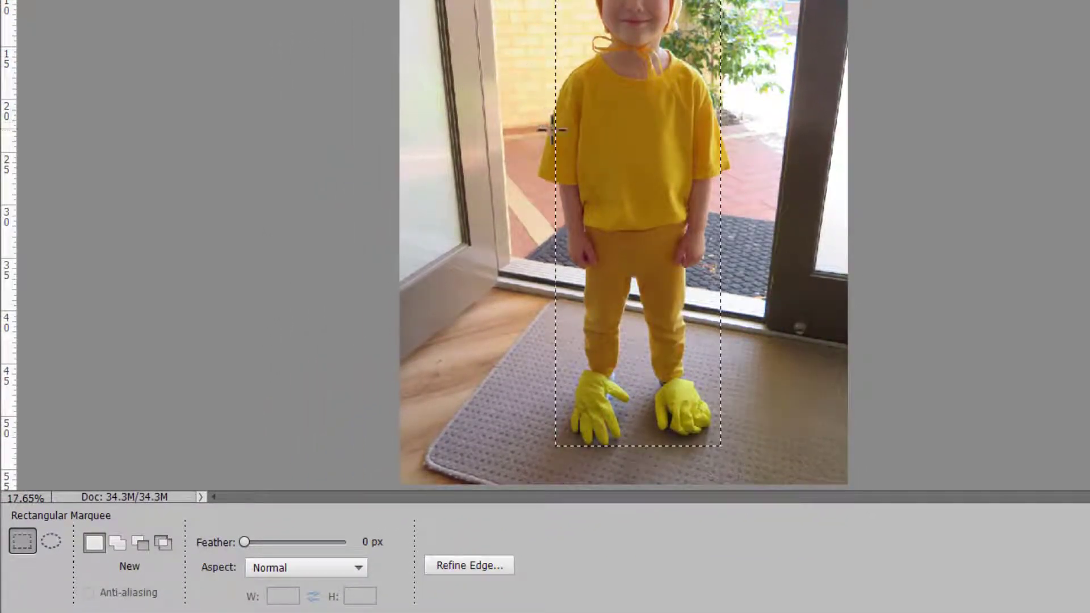
pyautogui.moveTo(526, 49); pyautogui.dragTo(595, 200)
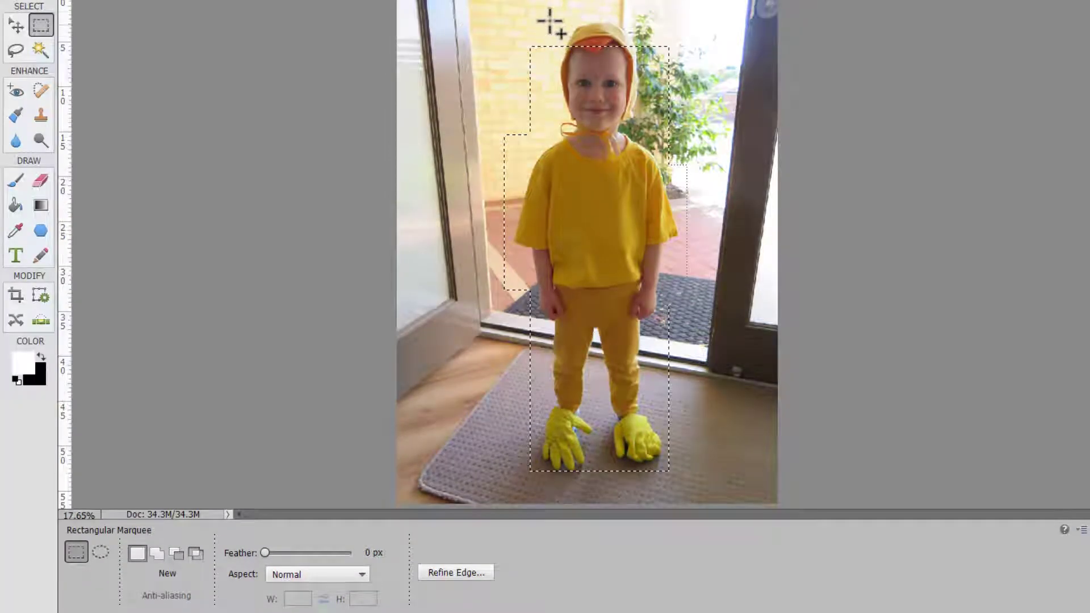
pyautogui.moveTo(551, 17); pyautogui.dragTo(652, 110)
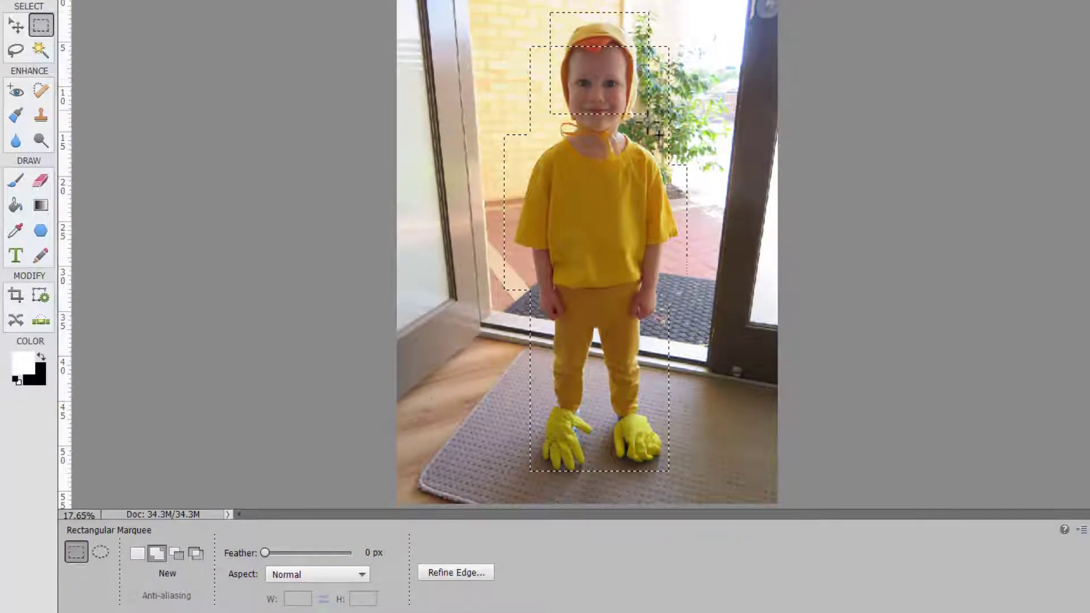
pyautogui.moveTo(498, 29); pyautogui.dragTo(549, 138)
pyautogui.click(656, 39)
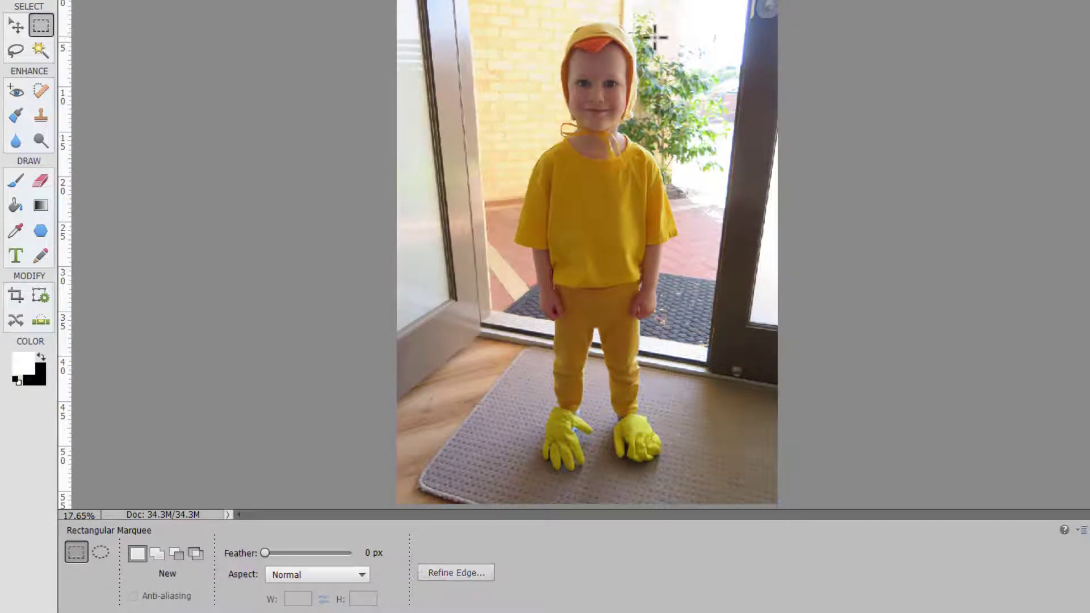
# - Select the child with a rectangle extended on the left, subtract a strip at the upper right, and deselect
pyautogui.moveTo(648, 47); pyautogui.dragTo(696, 129)
pyautogui.moveTo(493, 117); pyautogui.dragTo(558, 326)
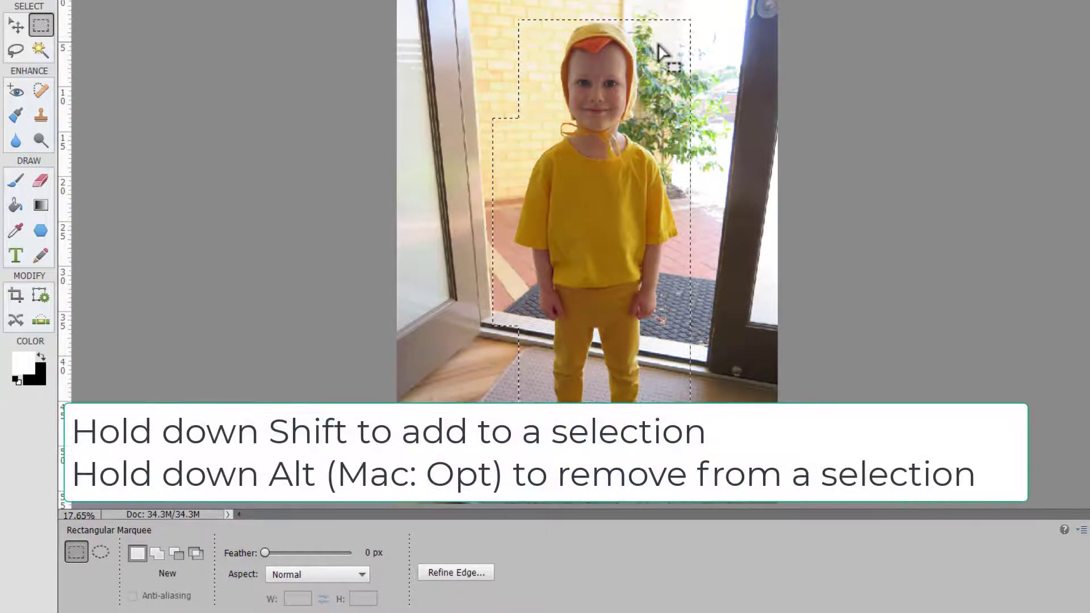
pyautogui.press('alt')
pyautogui.moveTo(659, 25); pyautogui.dragTo(712, 143)
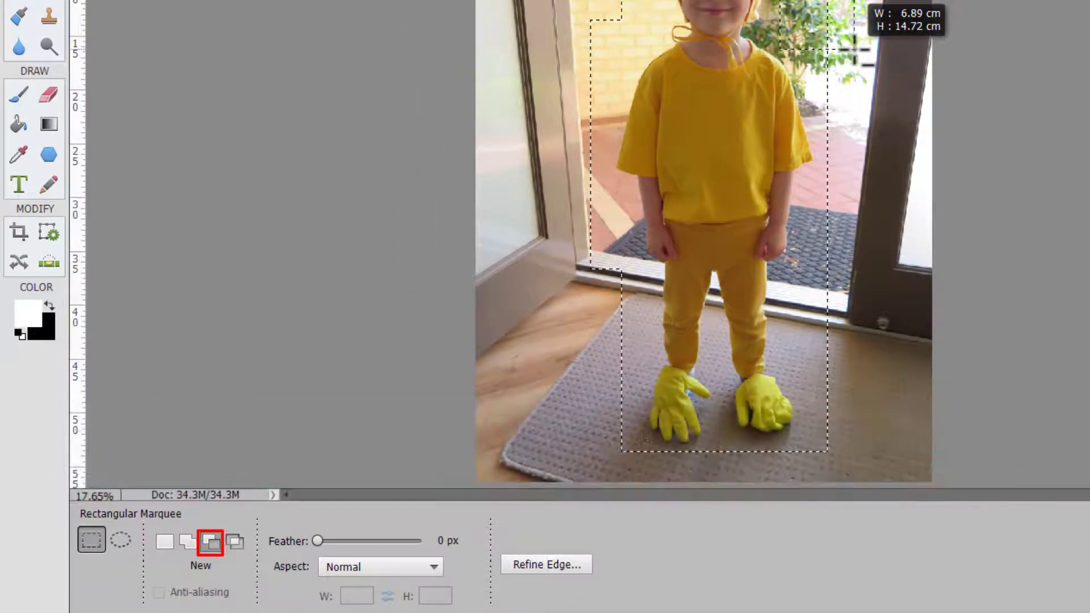
pyautogui.moveTo(854, 50); pyautogui.dragTo(855, 51)
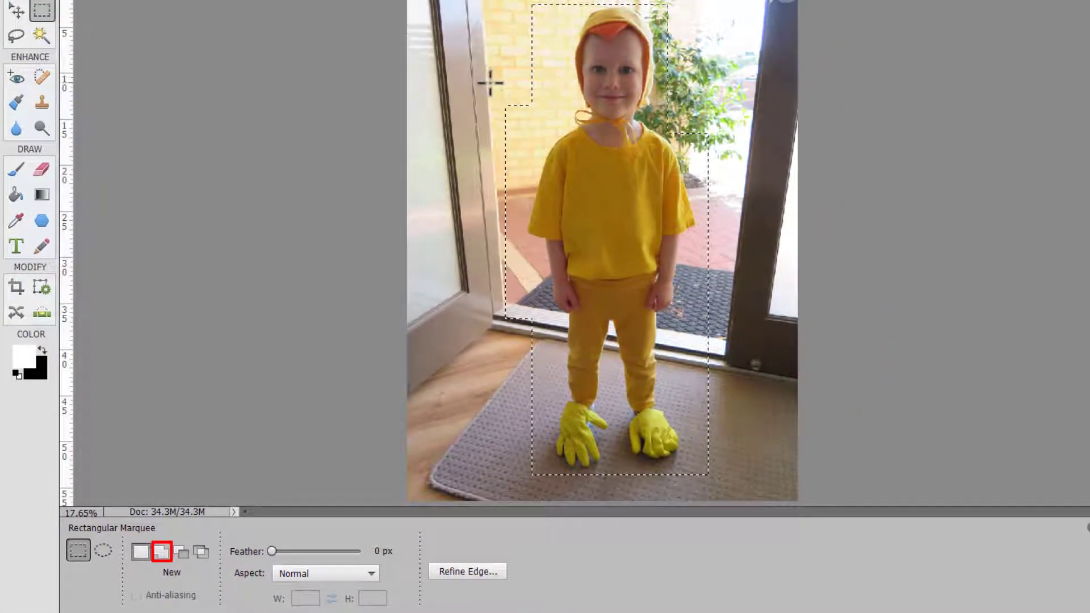
pyautogui.hotkey('ctrl', 'd')
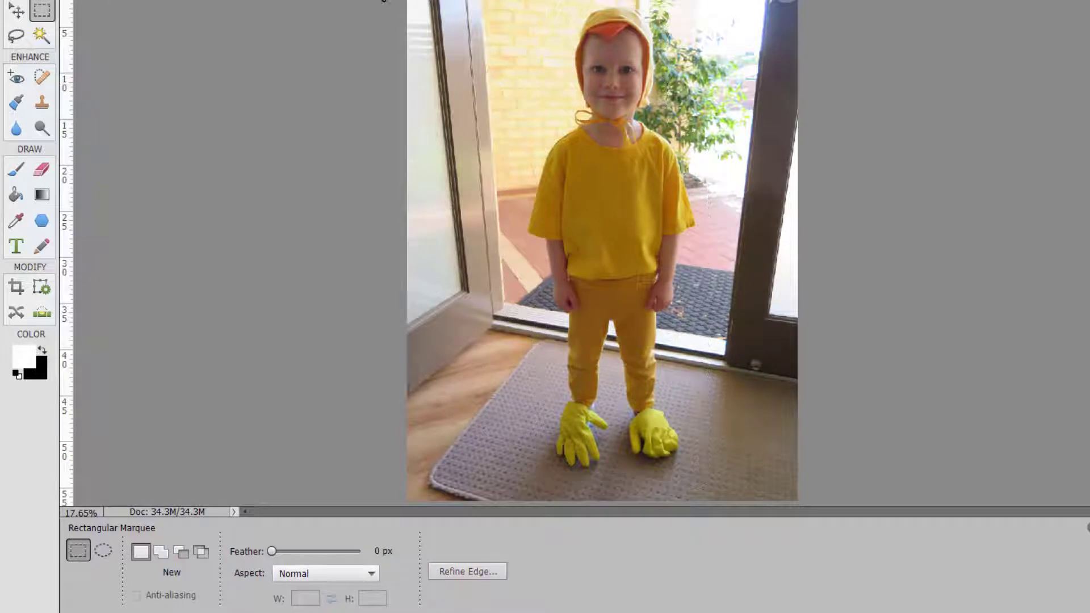
# - Copy a rectangular selection of the child, head to feet, to a new layer and toggle the Background's visibility
pyautogui.moveTo(506, 2); pyautogui.dragTo(738, 488)
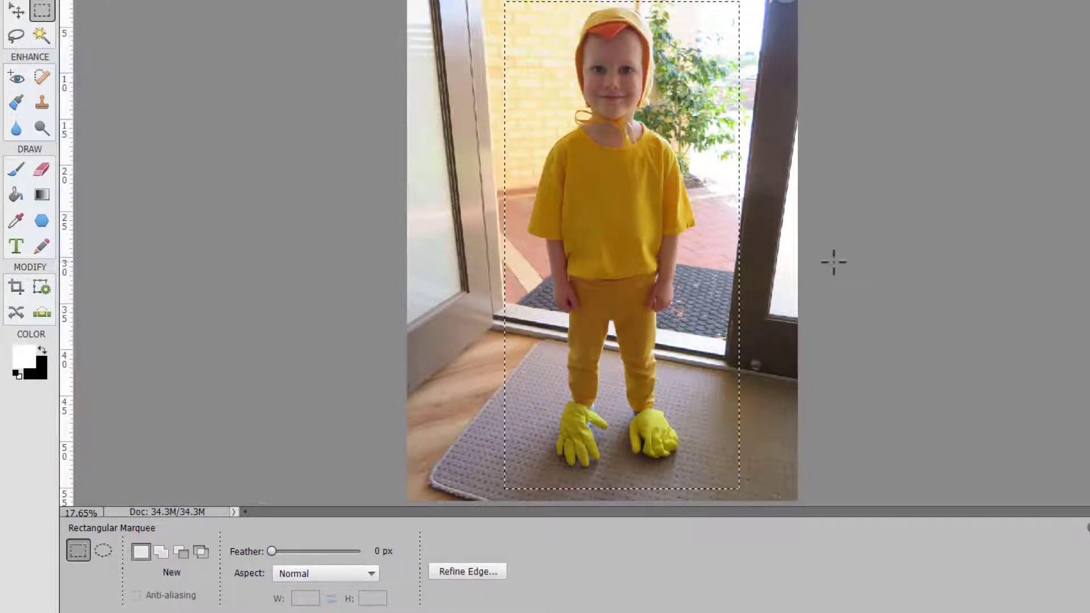
pyautogui.hotkey('ctrl', 'j')
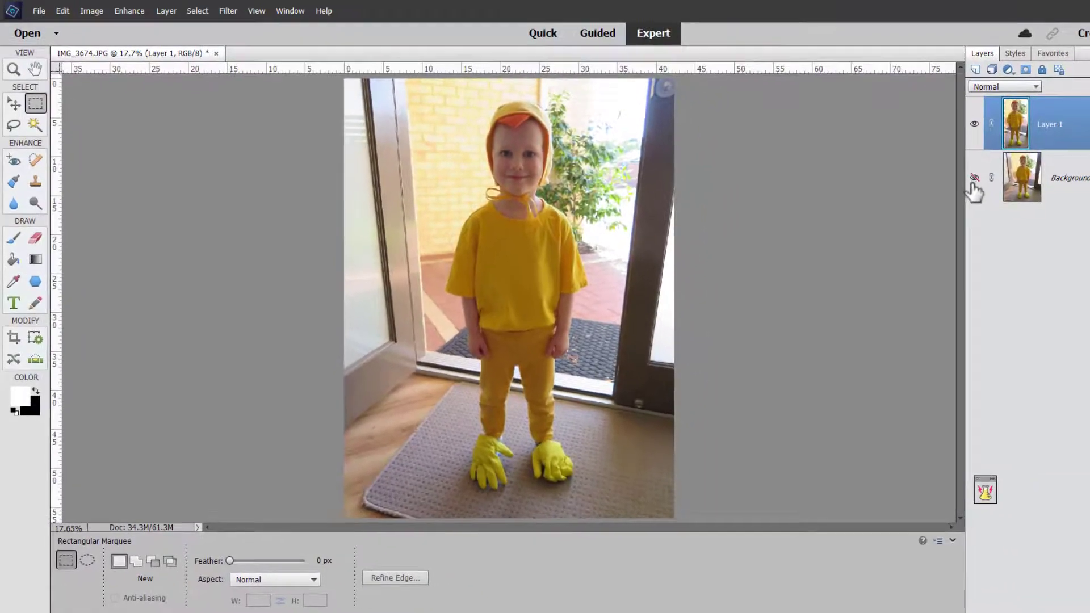
pyautogui.click(974, 177)
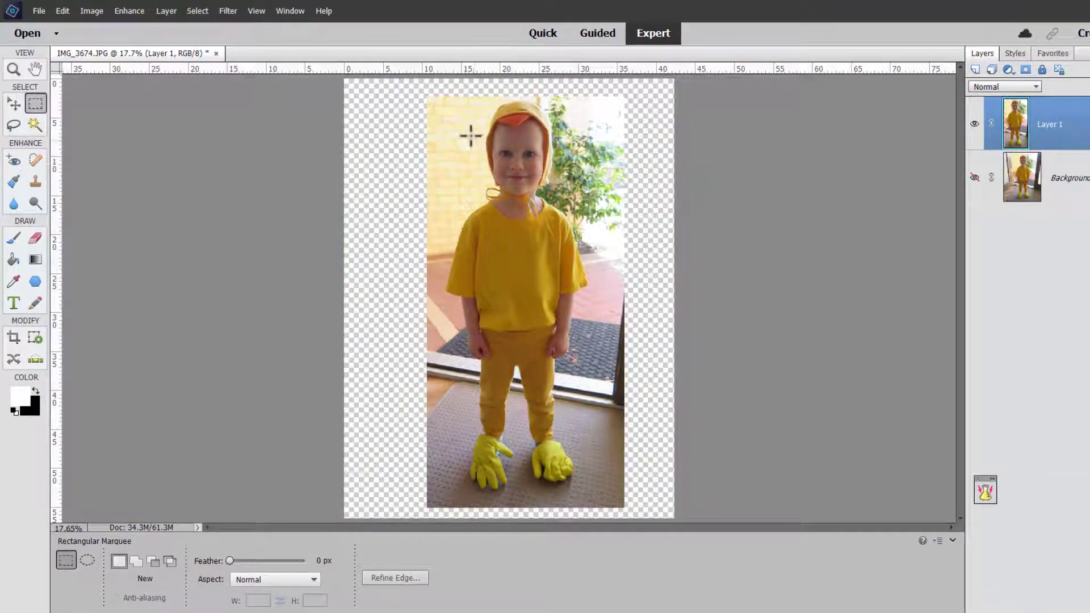
pyautogui.click(974, 177)
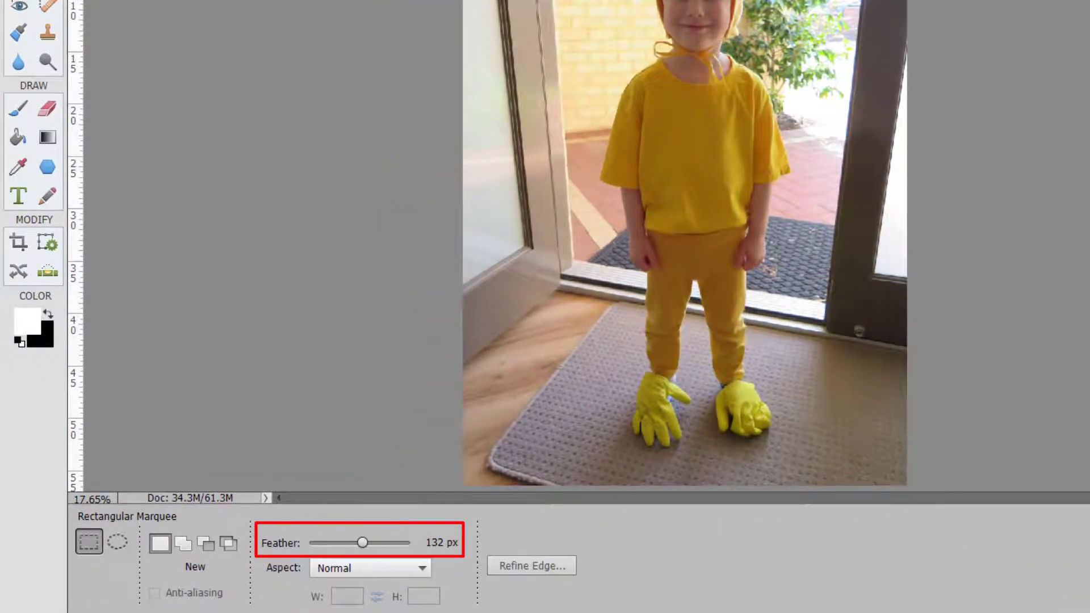
# - Draw a rectangular selection around the child with a 132 px feather
pyautogui.moveTo(582, 2); pyautogui.dragTo(811, 457)
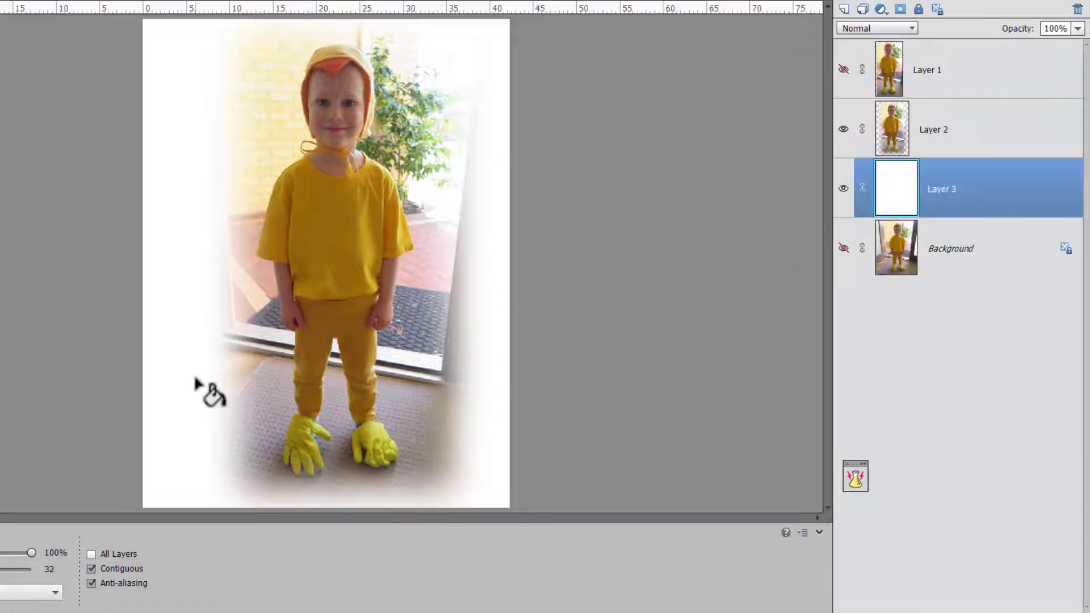
# - Add a layer above the white-filled layer, fill it with black, and hide it
pyautogui.click(844, 9)
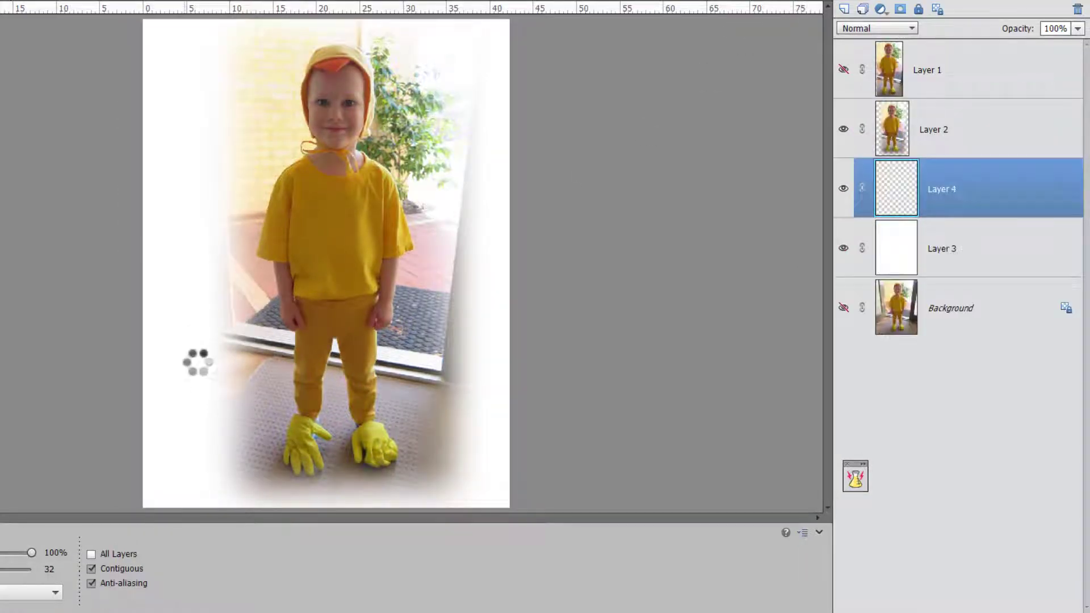
pyautogui.click(200, 374)
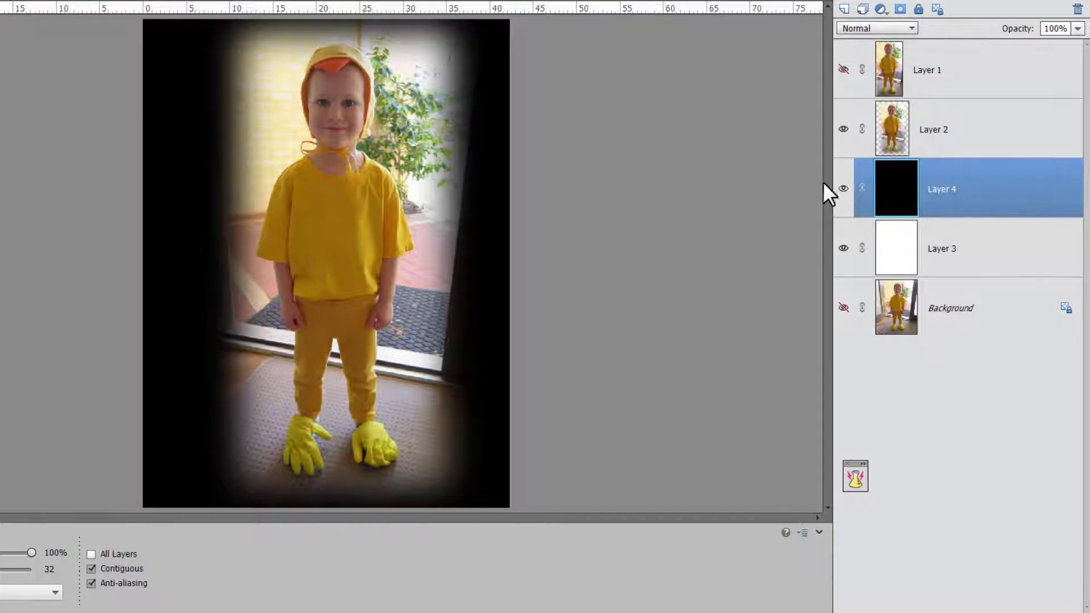
pyautogui.click(842, 192)
pyautogui.click(841, 193)
pyautogui.keyDown('ctrl'); pyautogui.click(896, 145); pyautogui.keyUp('ctrl')
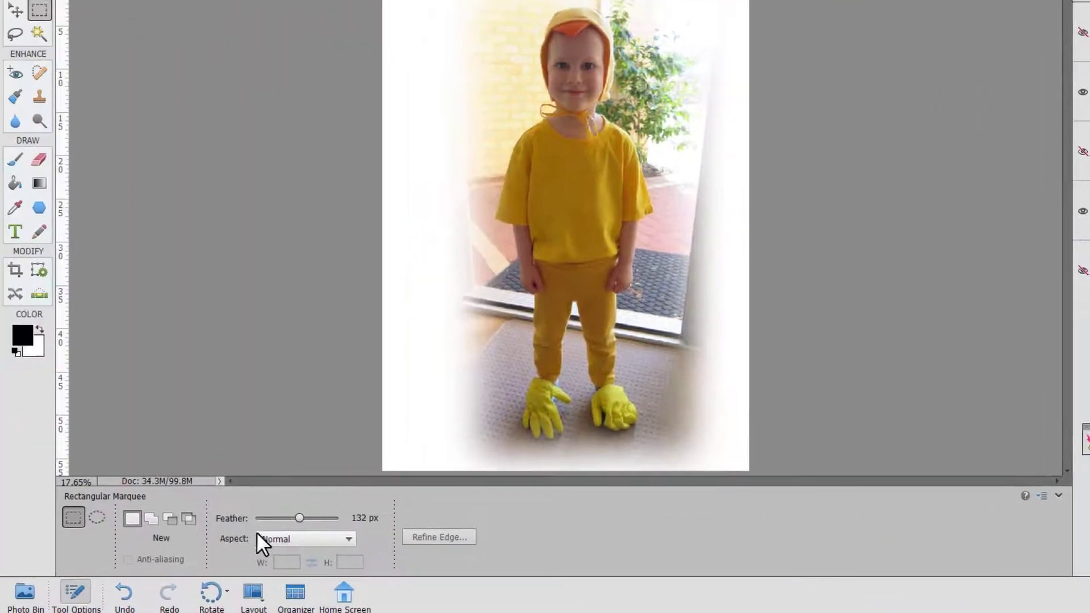
# - Try the Rectangular Marquee's Normal, Fixed Ratio and Fixed Size aspect options in turn
pyautogui.click(105, 569)
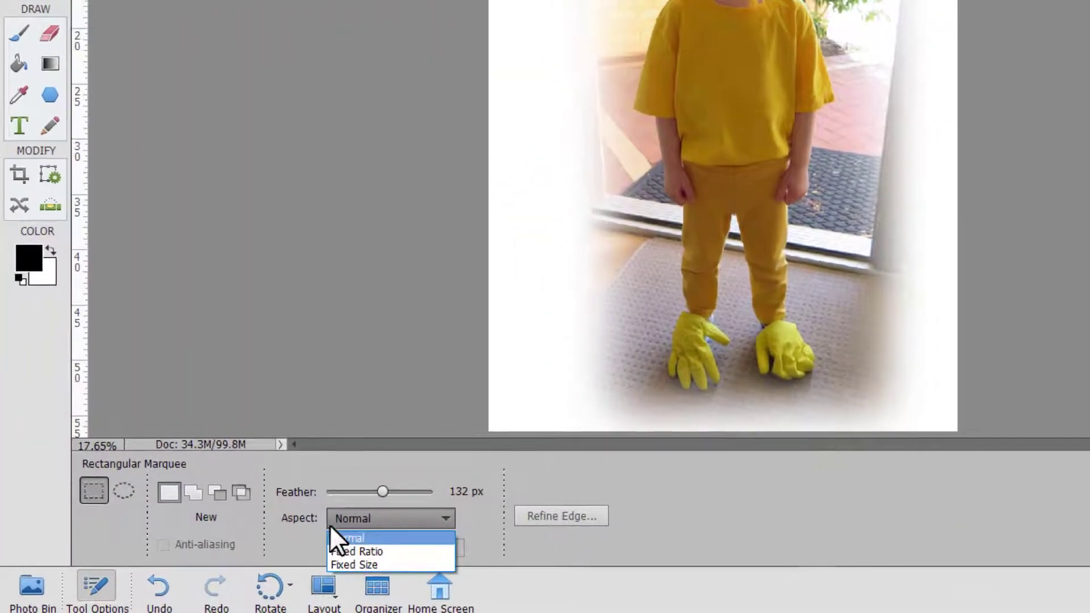
pyautogui.click(321, 541)
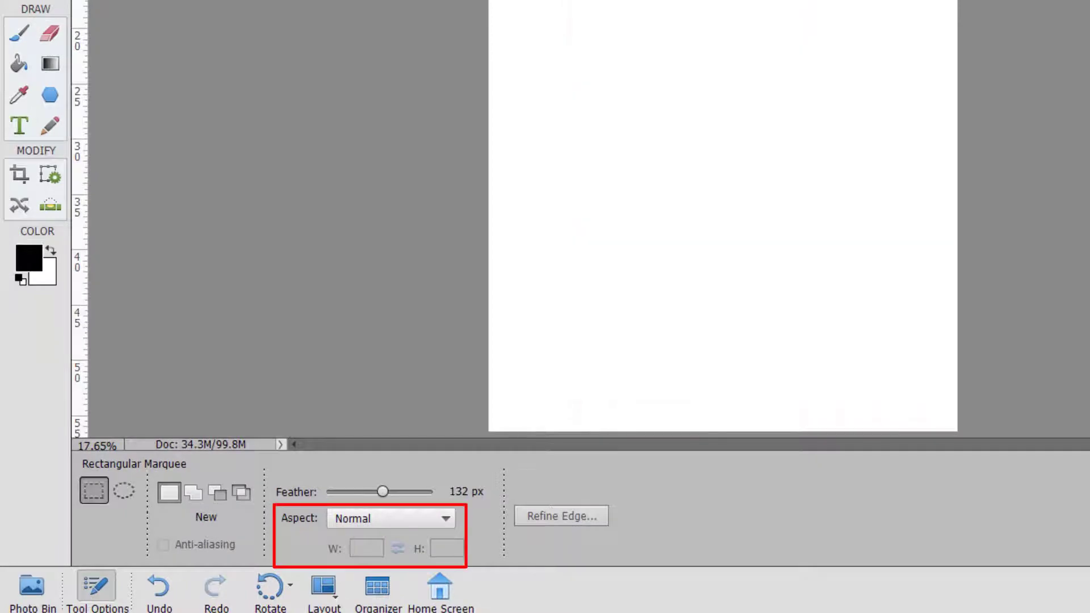
pyautogui.click(364, 519)
pyautogui.click(337, 554)
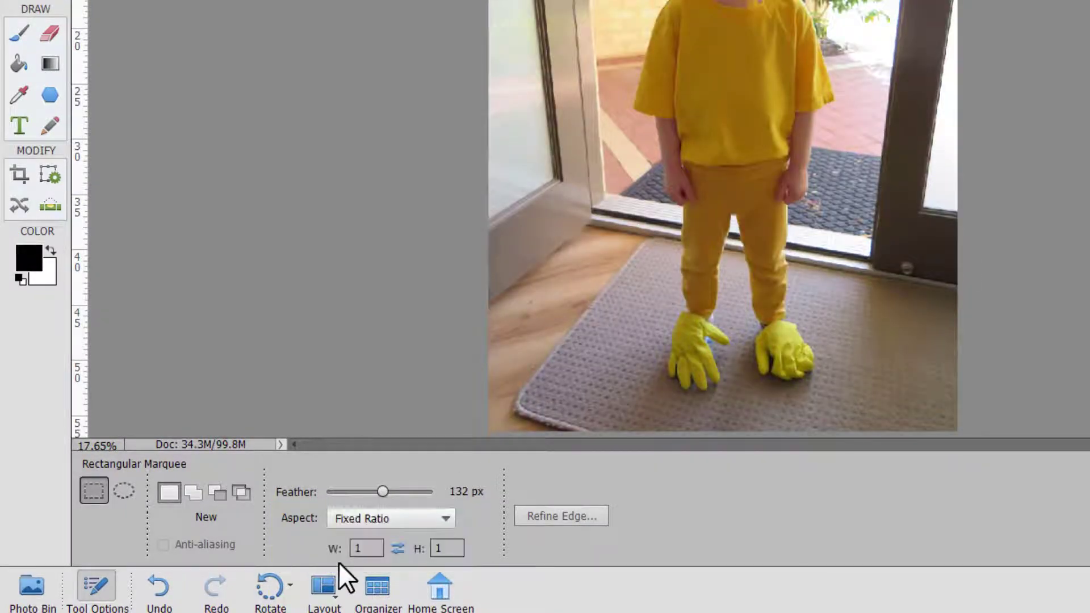
pyautogui.click(366, 519)
pyautogui.click(357, 565)
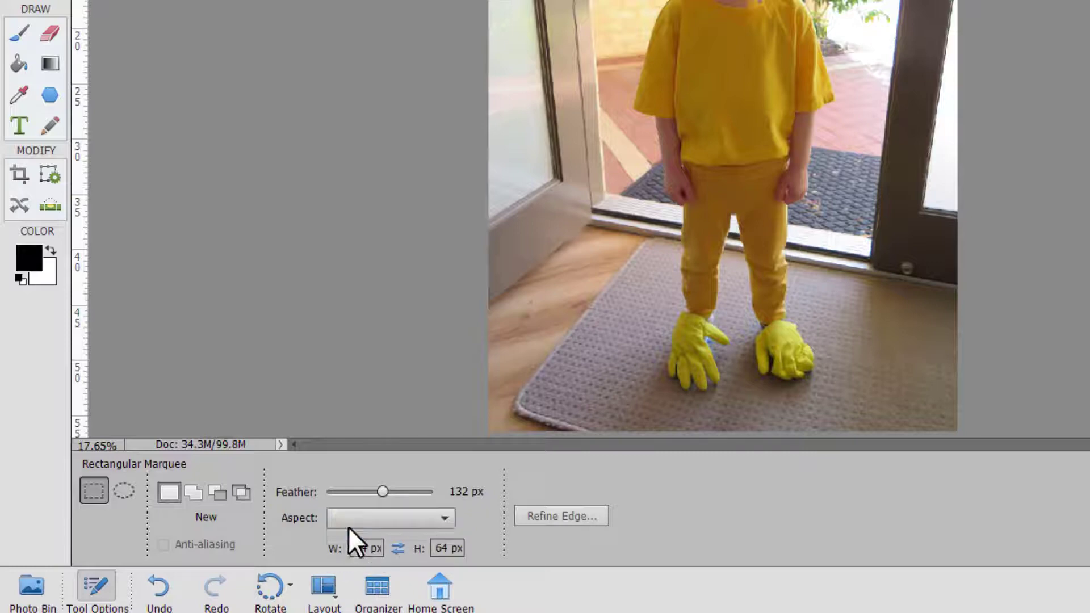
# - Set the marquee to a fixed 4:6 ratio, then draw and position an unfeathered selection about 34 by 52 cm around the child
pyautogui.click(363, 519)
pyautogui.click(369, 552)
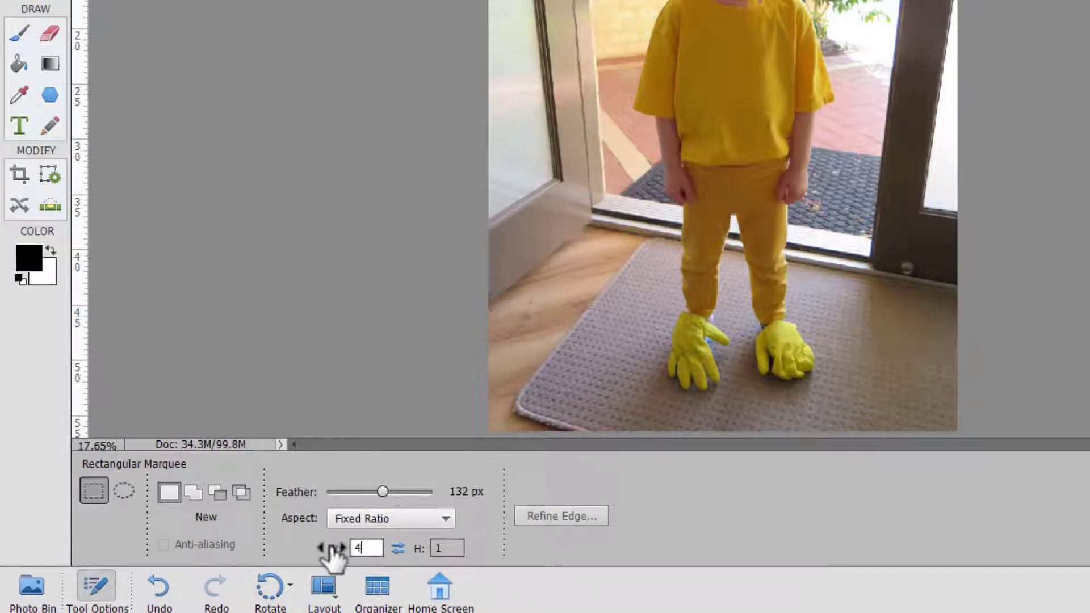
pyautogui.write('4')
pyautogui.press('Tab')
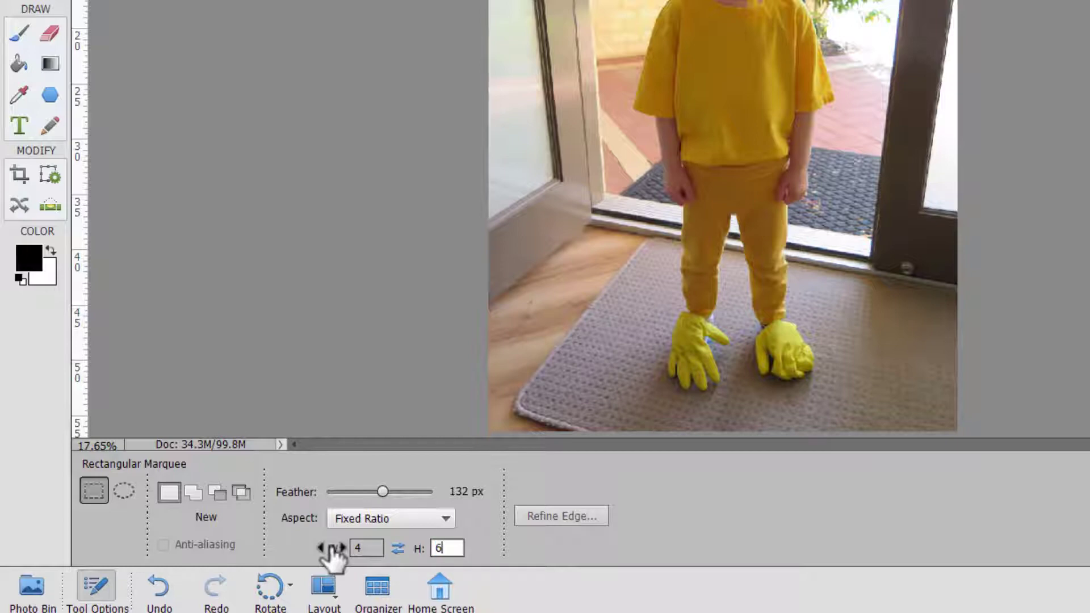
pyautogui.press('Return')
pyautogui.moveTo(449, 14); pyautogui.dragTo(733, 452)
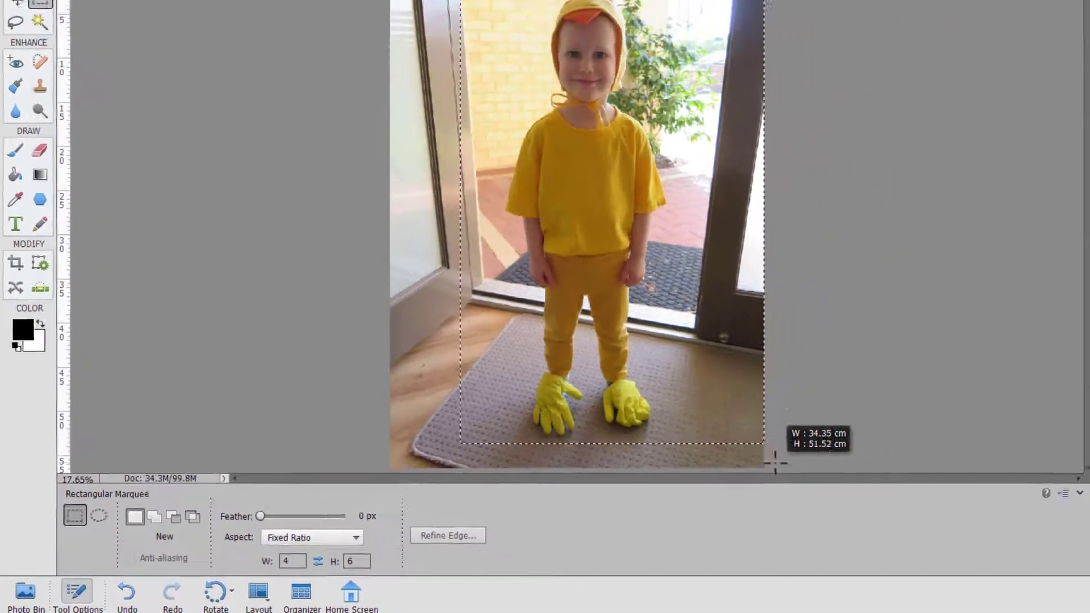
pyautogui.moveTo(603, 270); pyautogui.dragTo(581, 268)
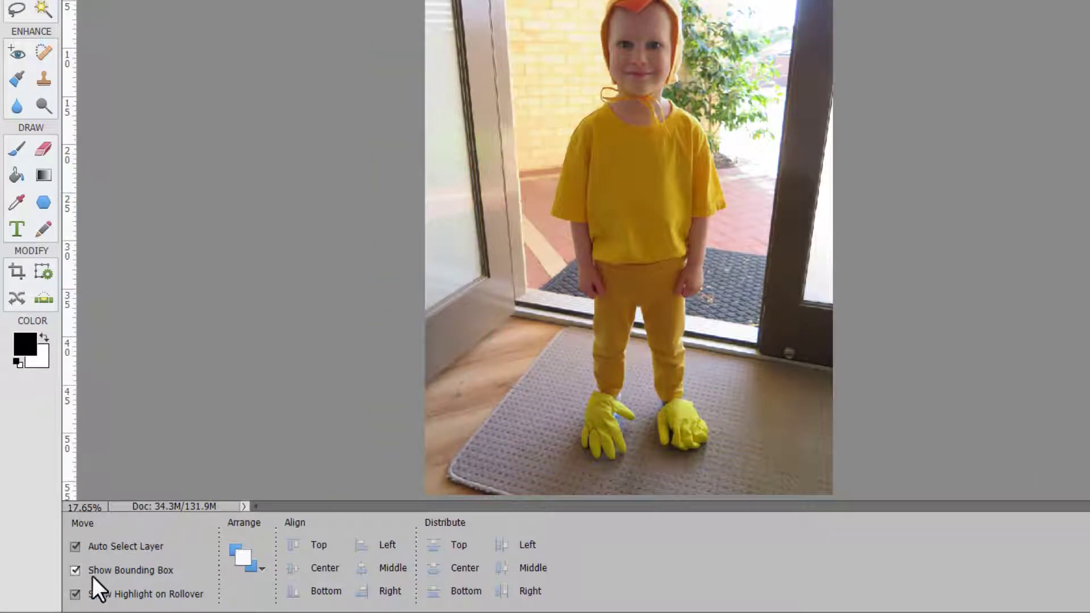
# - Set the Rectangular Marquee to a fixed size of 4 in by 6 in, test its placement on the photo, and deselect
pyautogui.click(47, 0)
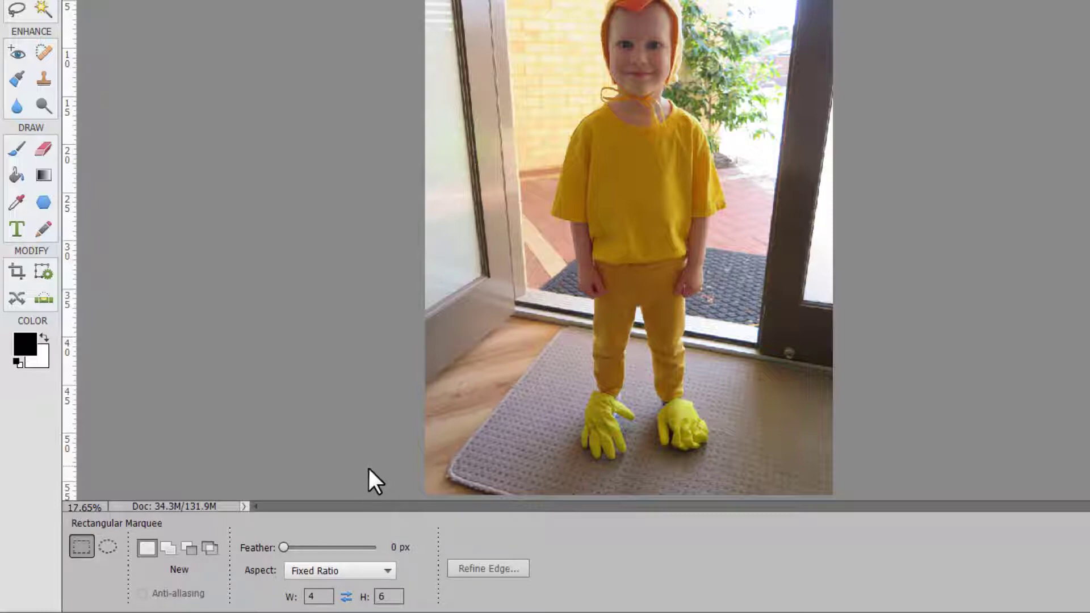
pyautogui.click(330, 571)
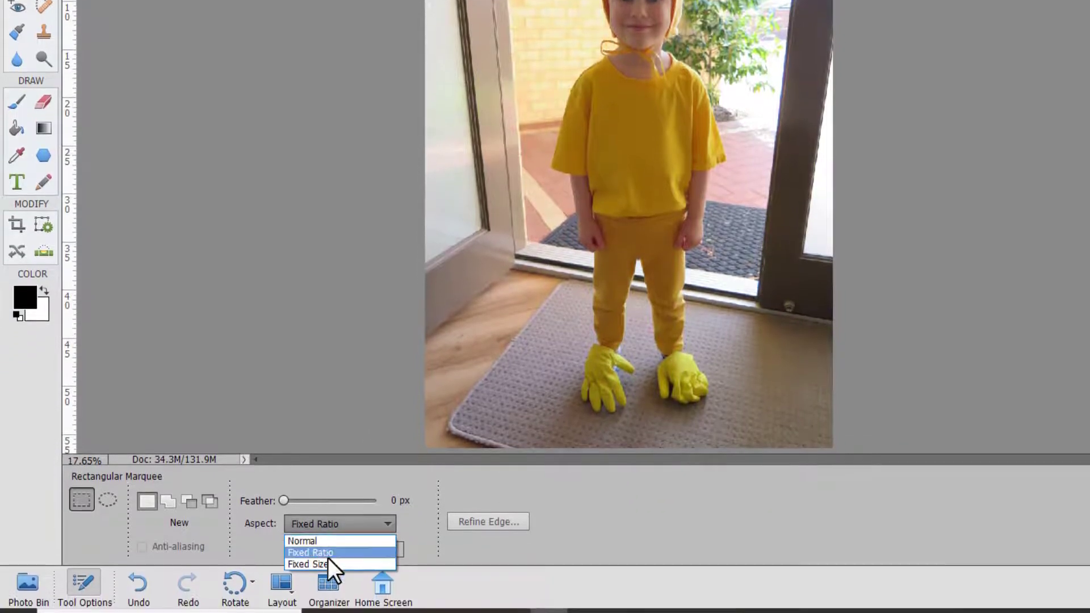
pyautogui.click(318, 564)
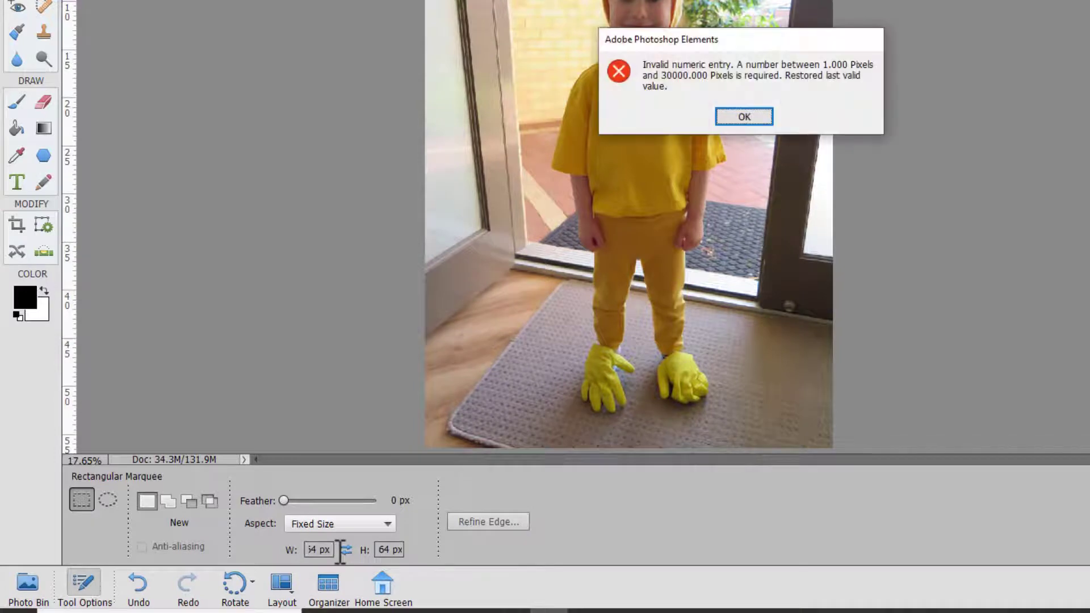
pyautogui.press('Return')
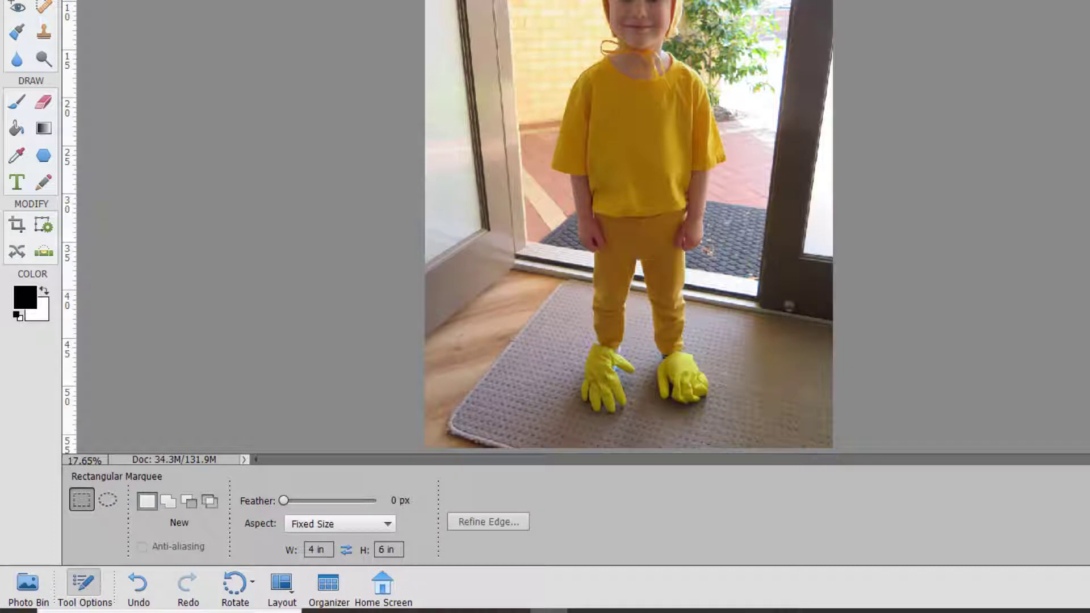
pyautogui.click(540, 259)
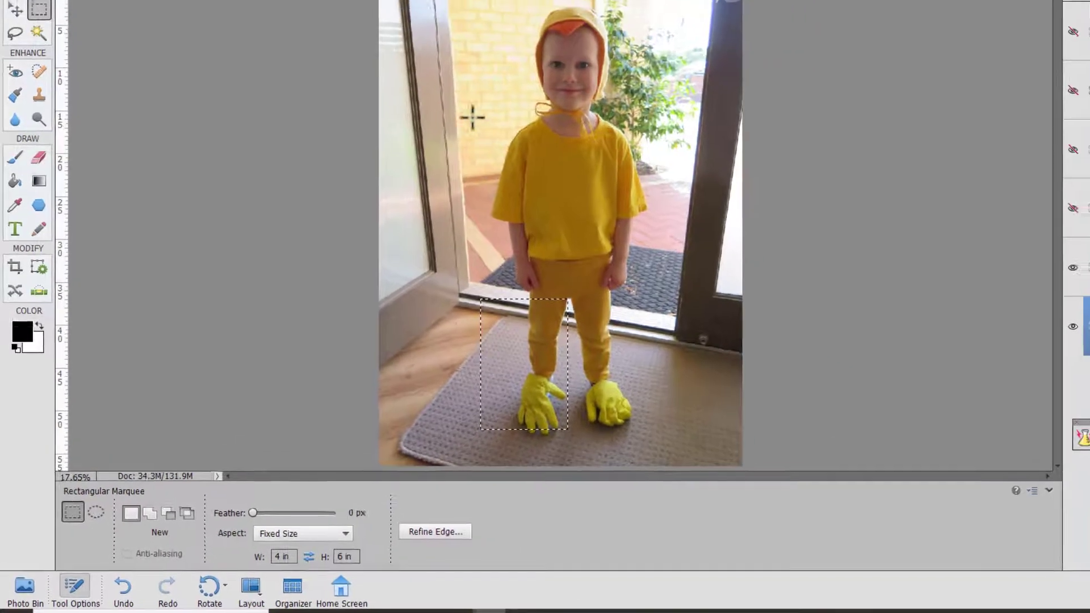
pyautogui.hotkey('ctrl', 'd')
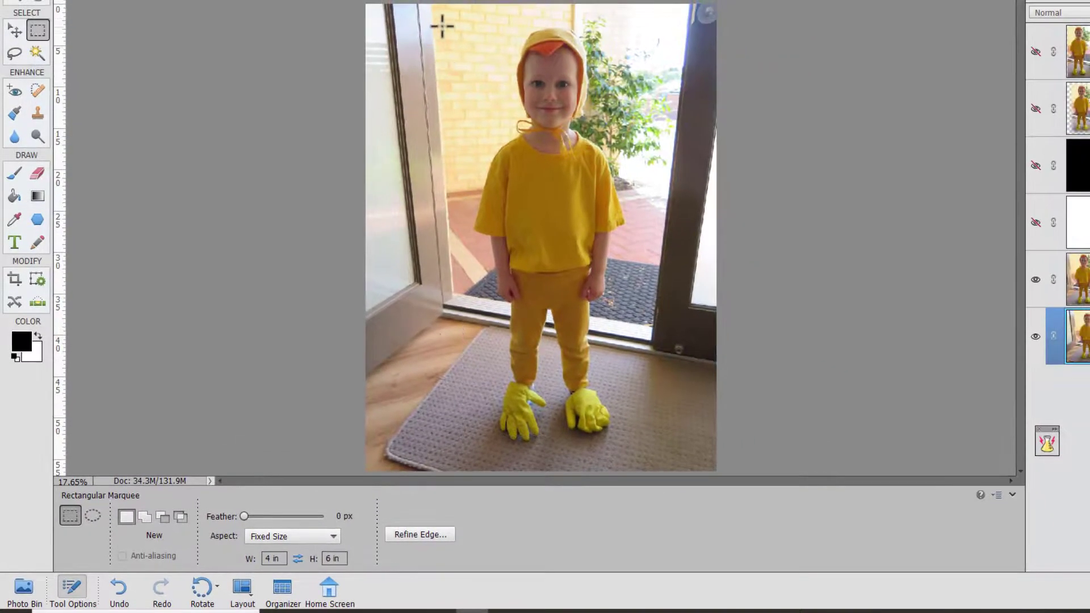
# - Place the 4 by 6 in selection over the child's head and shoulders and copy it to a new layer
pyautogui.click(511, 23)
pyautogui.click(496, 30)
pyautogui.moveTo(512, 62); pyautogui.dragTo(523, 49)
pyautogui.hotkey('ctrl', 'j')
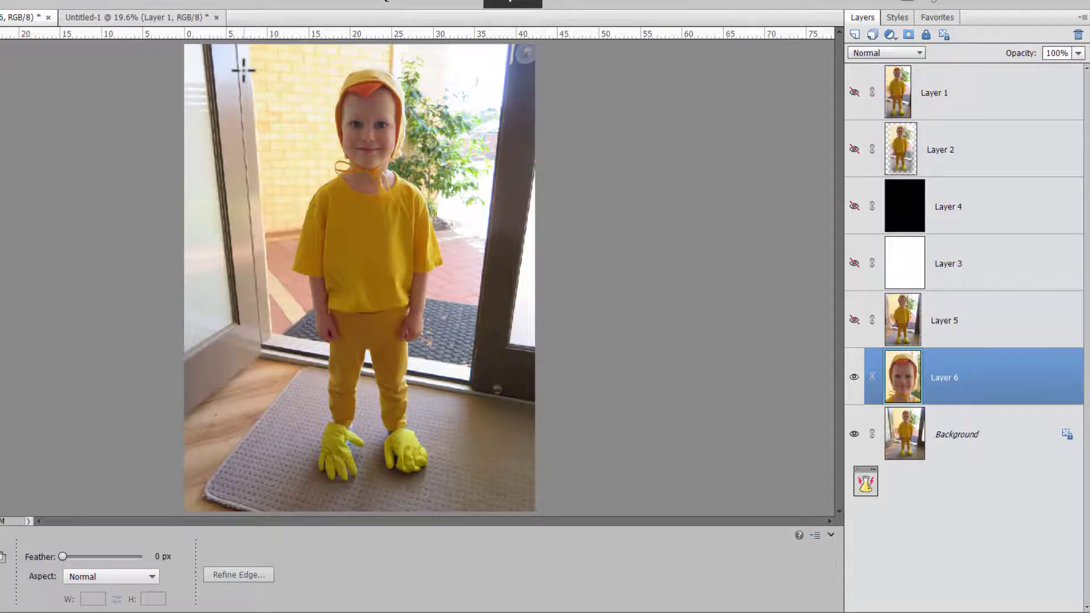
# - Try an elliptical selection about 53 cm high around the child, from hood to gloves
pyautogui.moveTo(243, 70); pyautogui.dragTo(395, 301)
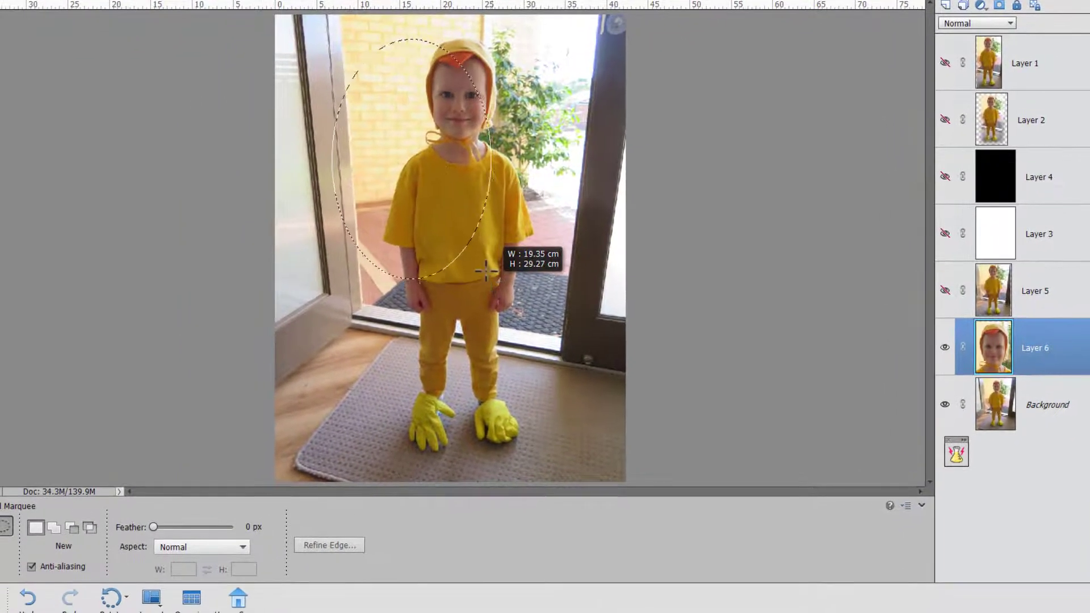
pyautogui.moveTo(486, 272); pyautogui.dragTo(313, 21)
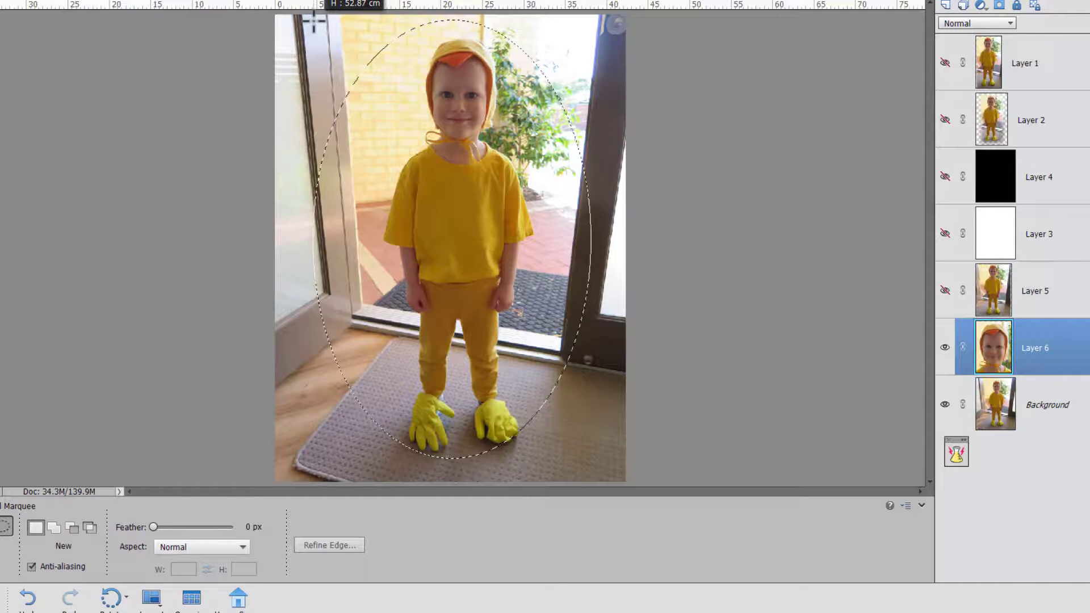
pyautogui.moveTo(313, 21); pyautogui.dragTo(312, 23)
pyautogui.click(368, 28)
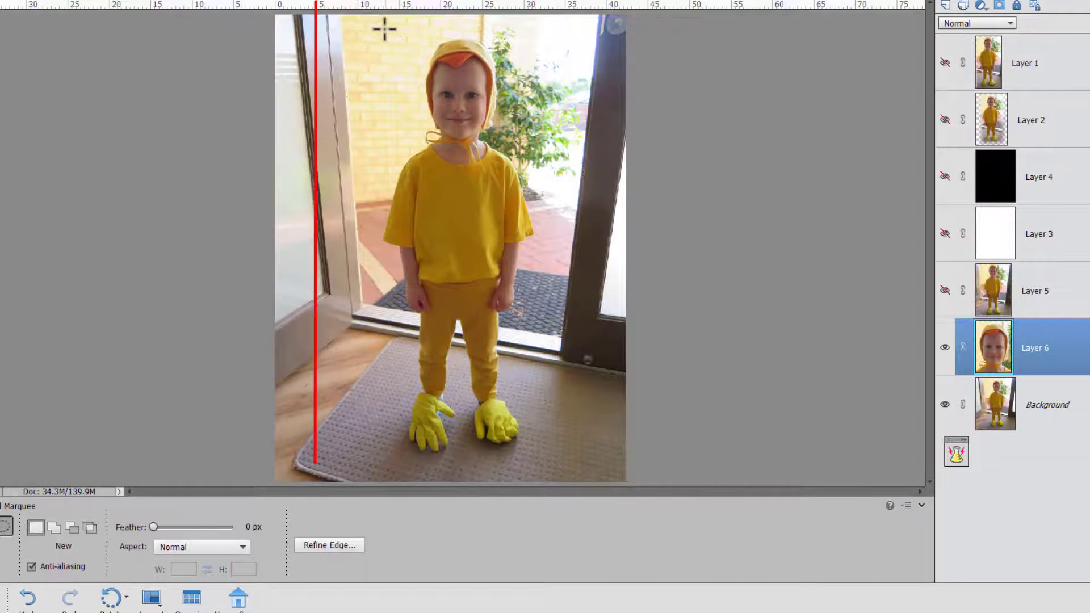
# - Copy an unfeathered elliptical selection centred on the child from the Background to a new layer, and hide the Background
pyautogui.moveTo(385, 30); pyautogui.dragTo(610, 481)
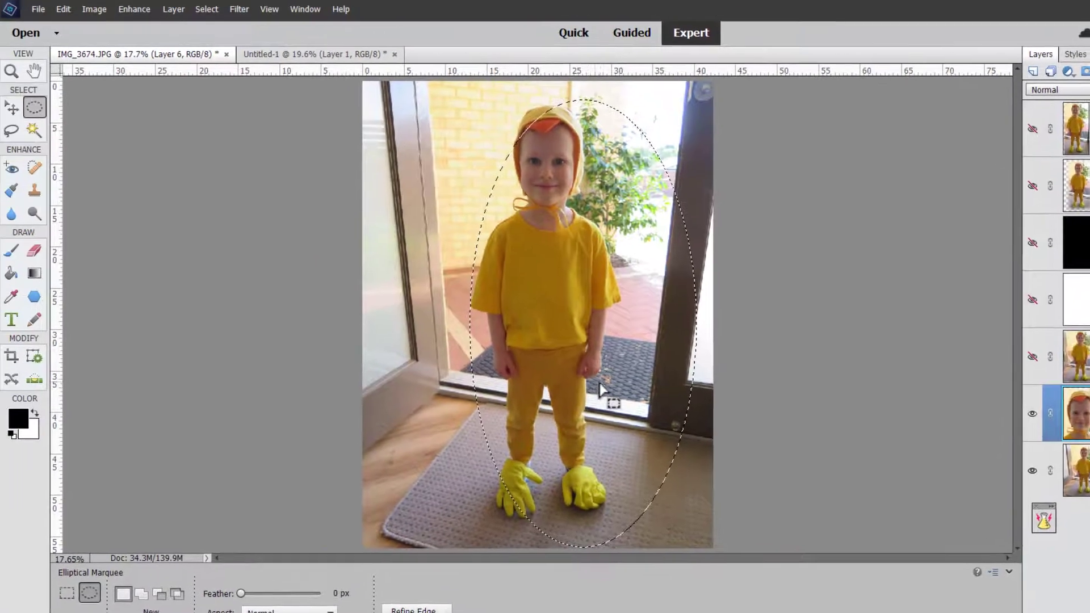
pyautogui.moveTo(607, 398); pyautogui.dragTo(572, 390)
pyautogui.click(1073, 473)
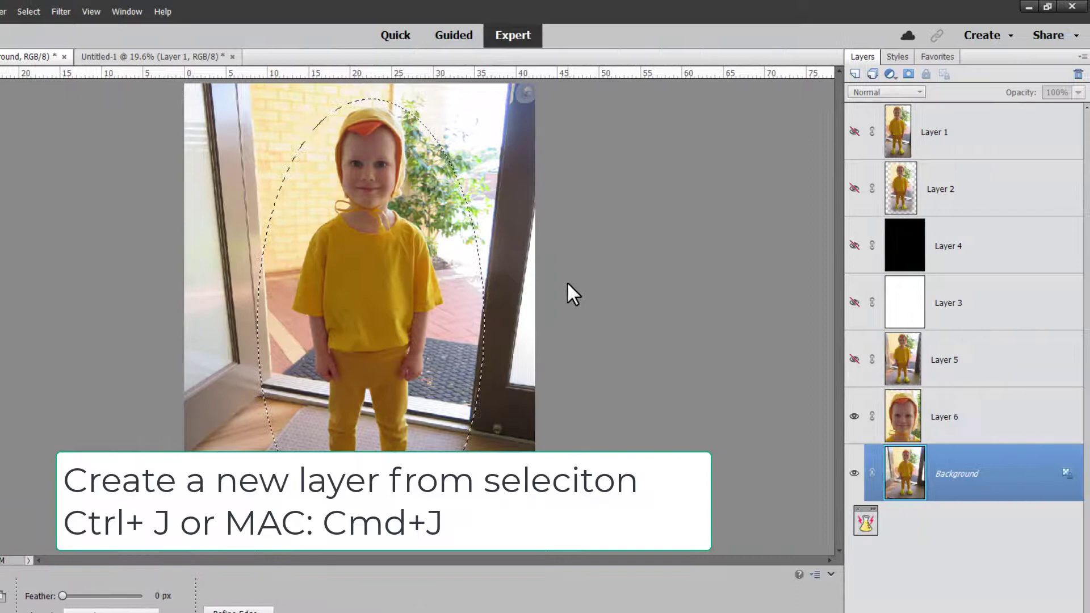
pyautogui.hotkey('ctrl', 'j')
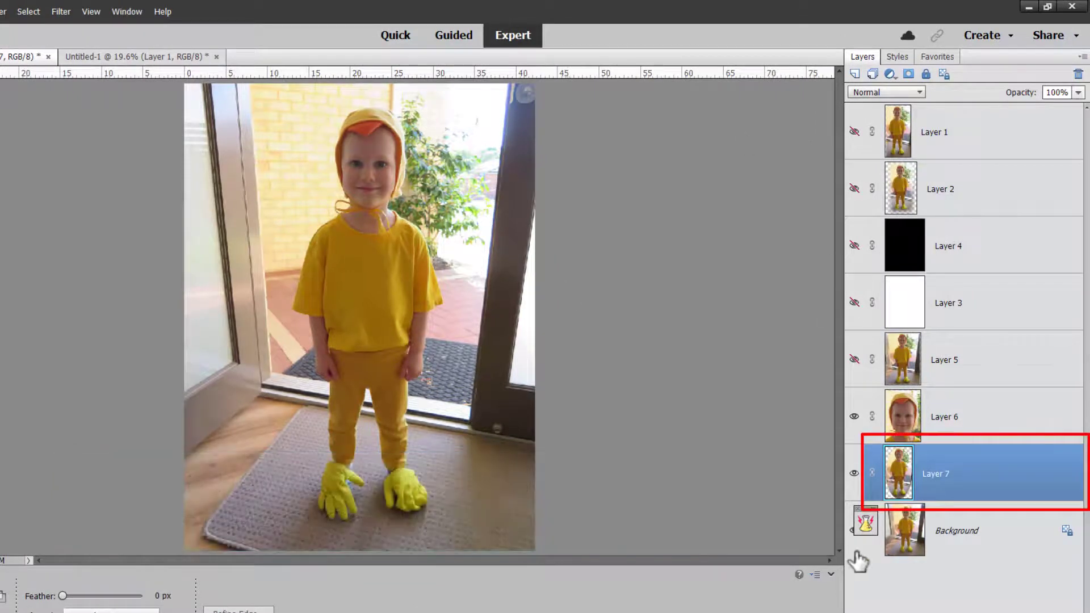
pyautogui.click(854, 531)
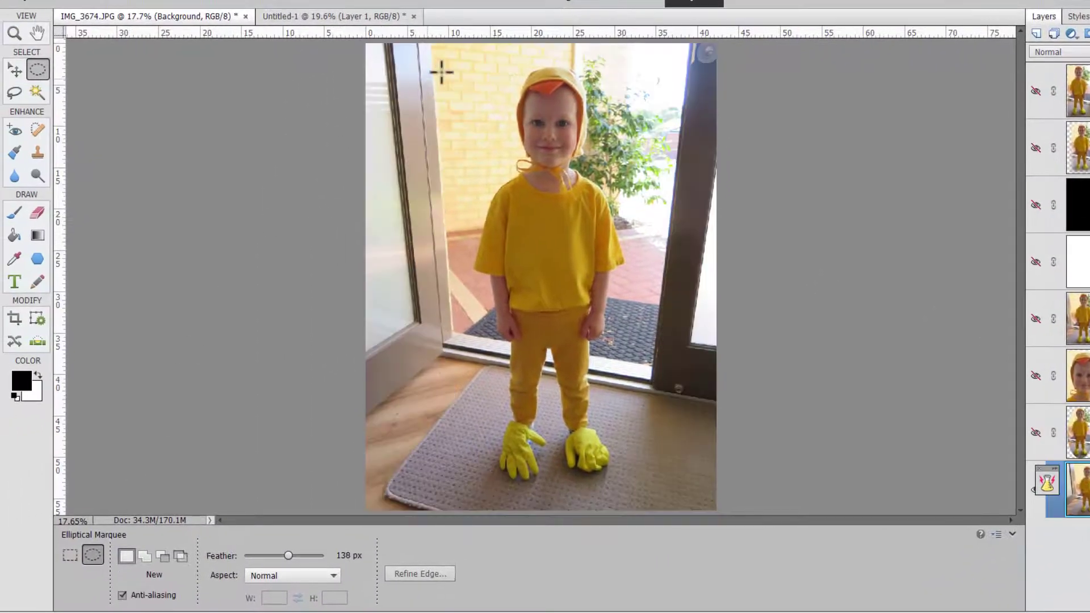
# - Draw an elliptical selection with a 138 px feather centred on the child and copy it from the Background to a new layer
pyautogui.moveTo(446, 59); pyautogui.dragTo(688, 513)
pyautogui.moveTo(606, 415); pyautogui.dragTo(590, 397)
pyautogui.hotkey('ctrl', 'j')
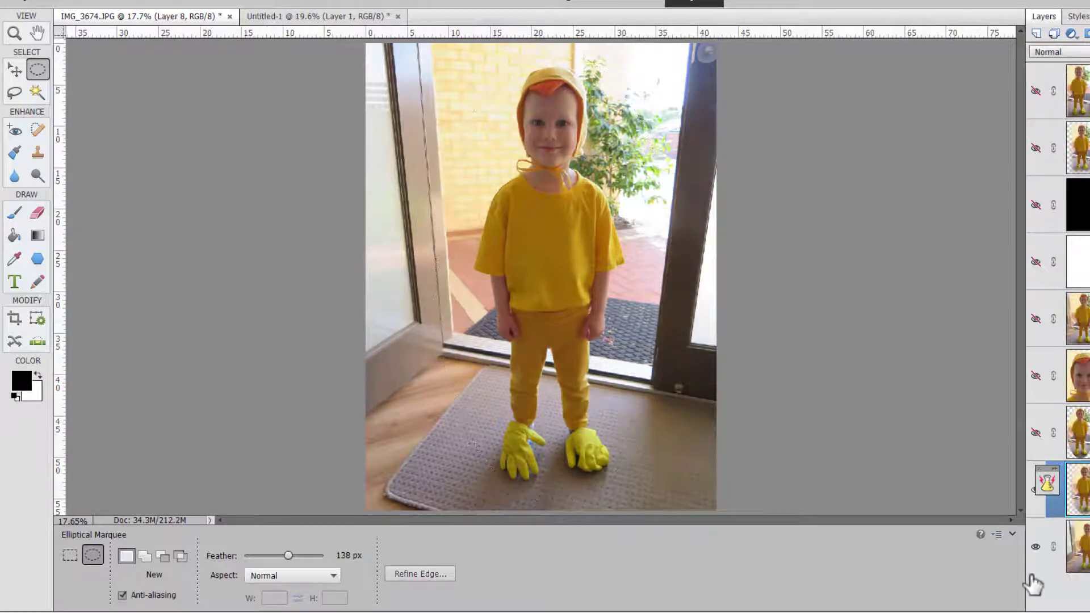
# - Hide the Background and show the white layer directly beneath the feathered oval copy
pyautogui.click(1036, 548)
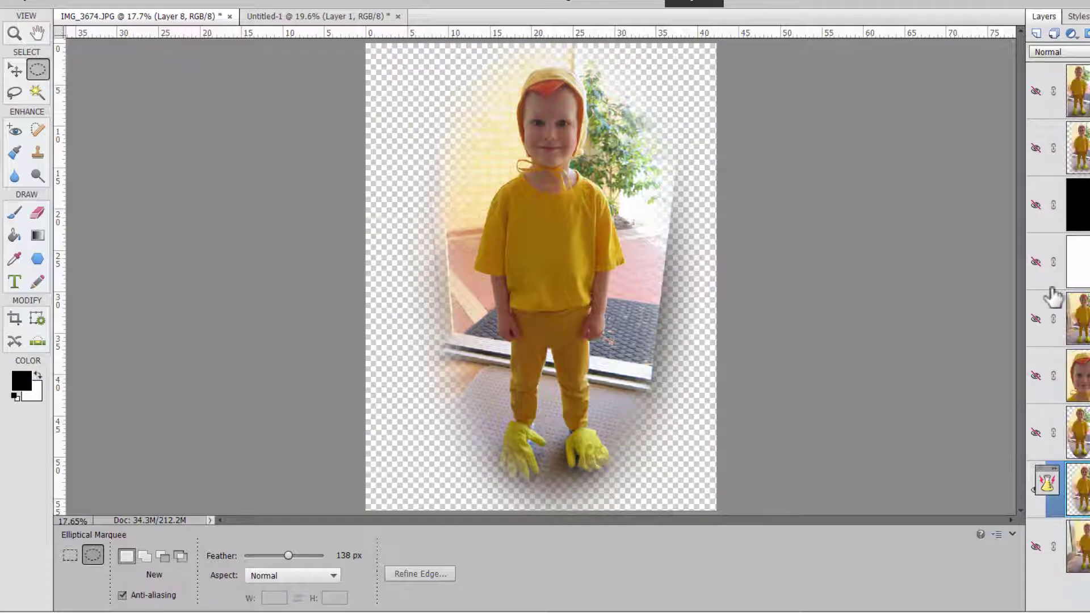
pyautogui.moveTo(1051, 267); pyautogui.dragTo(1082, 507)
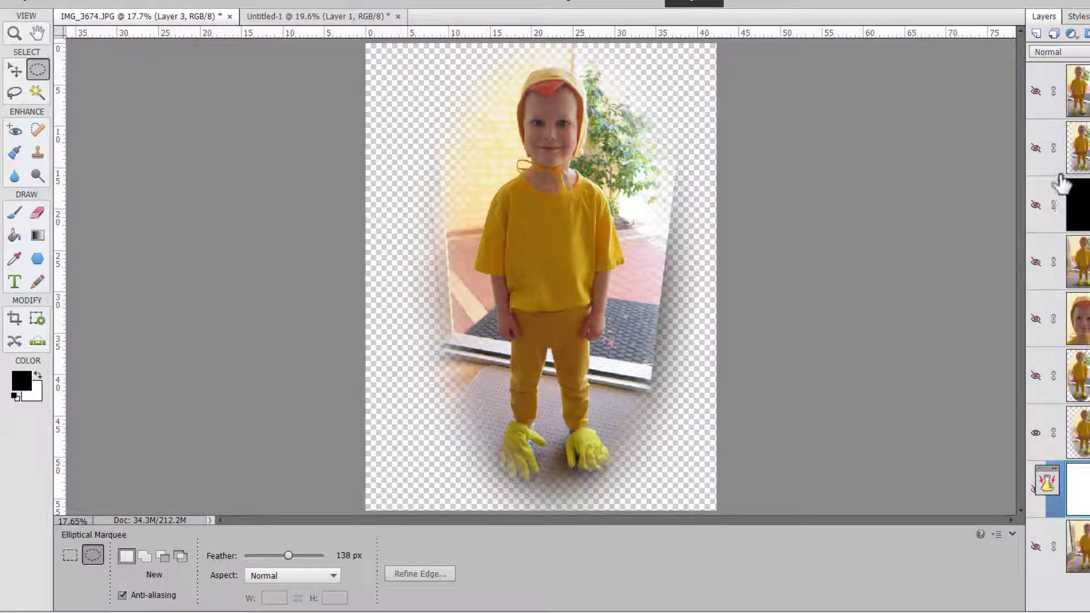
pyautogui.click(1034, 490)
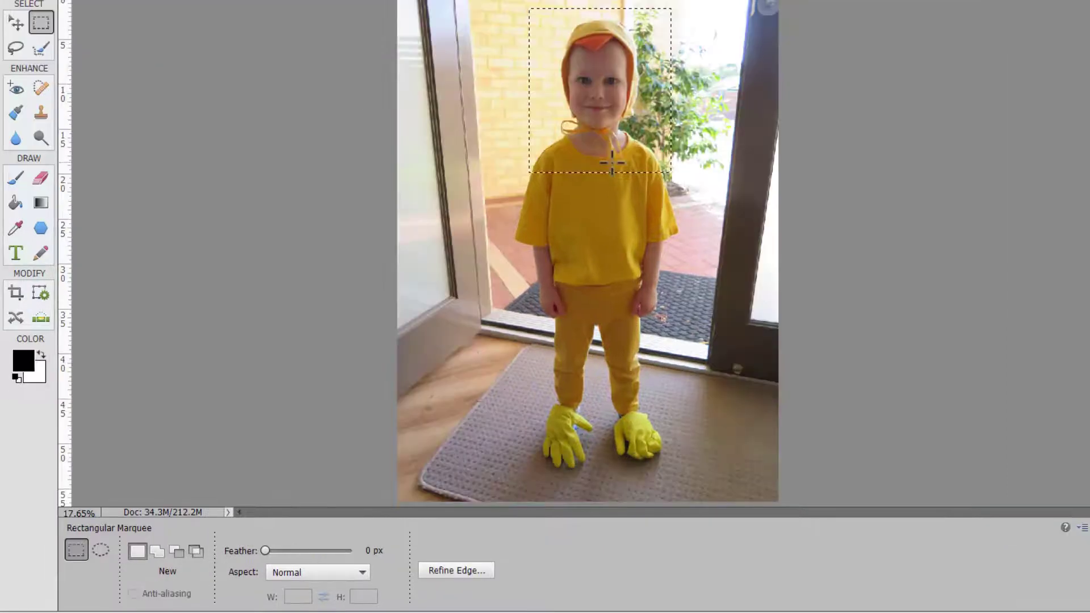
# - Replace the rectangular selection with an elliptical selection fitted closely around the child's head, with a 0 px feather
pyautogui.click(563, 199)
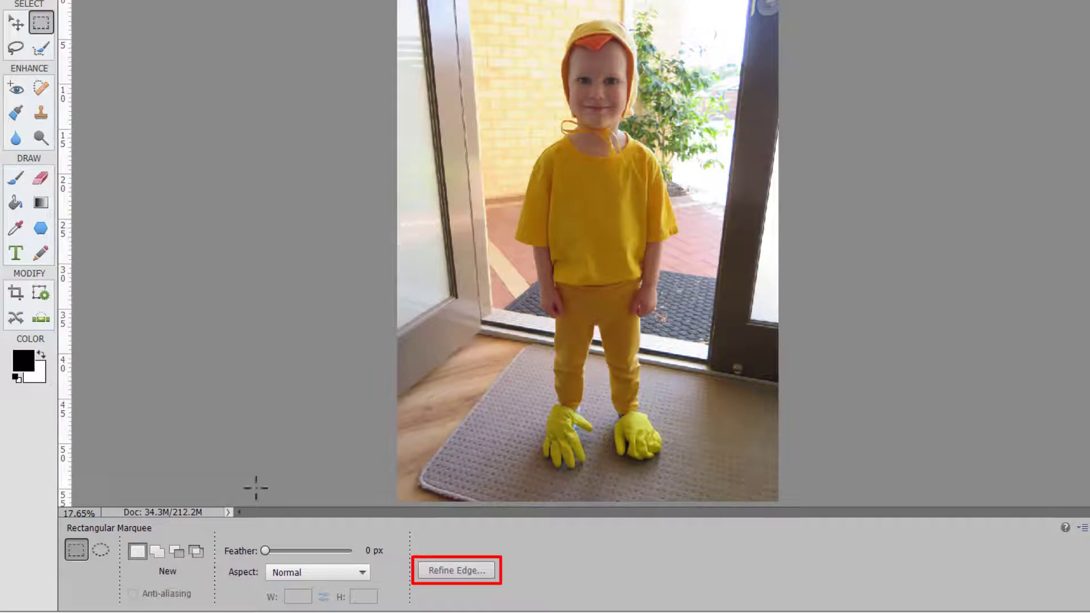
pyautogui.click(100, 550)
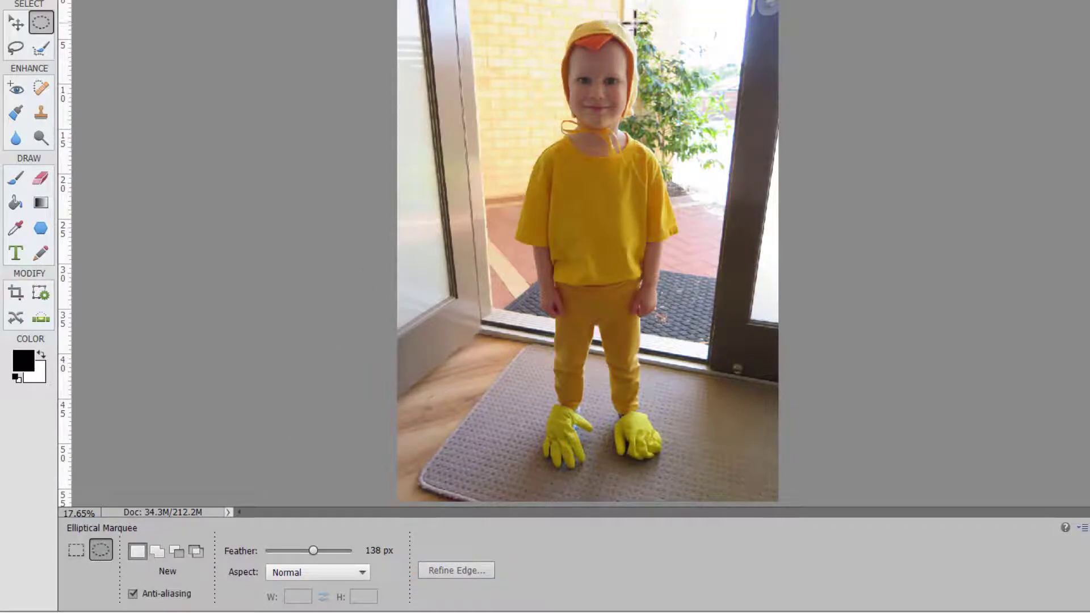
pyautogui.moveTo(641, 21); pyautogui.dragTo(564, 117)
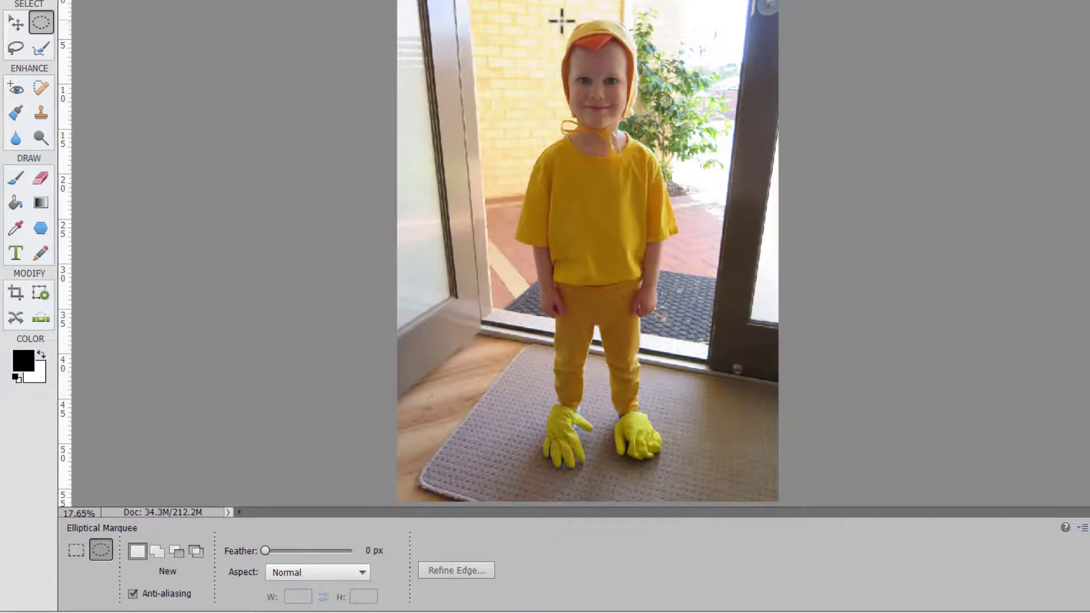
pyautogui.moveTo(562, 21); pyautogui.dragTo(637, 132)
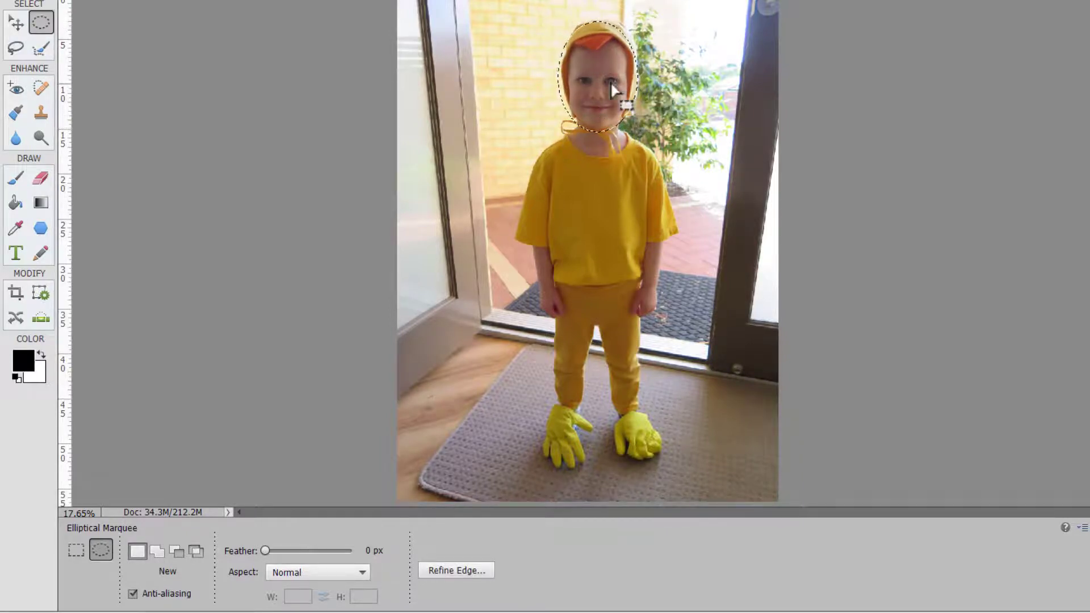
pyautogui.moveTo(614, 88); pyautogui.dragTo(606, 319)
# - Open Refine Edge for the head selection and brush along the hood's outer edges with a size 35 refine brush
pyautogui.click(471, 572)
pyautogui.hotkey('ctrl', '+')
pyautogui.hotkey('ctrl', '+')
pyautogui.hotkey('ctrl', '+')
pyautogui.moveTo(627, 37); pyautogui.dragTo(553, 297)
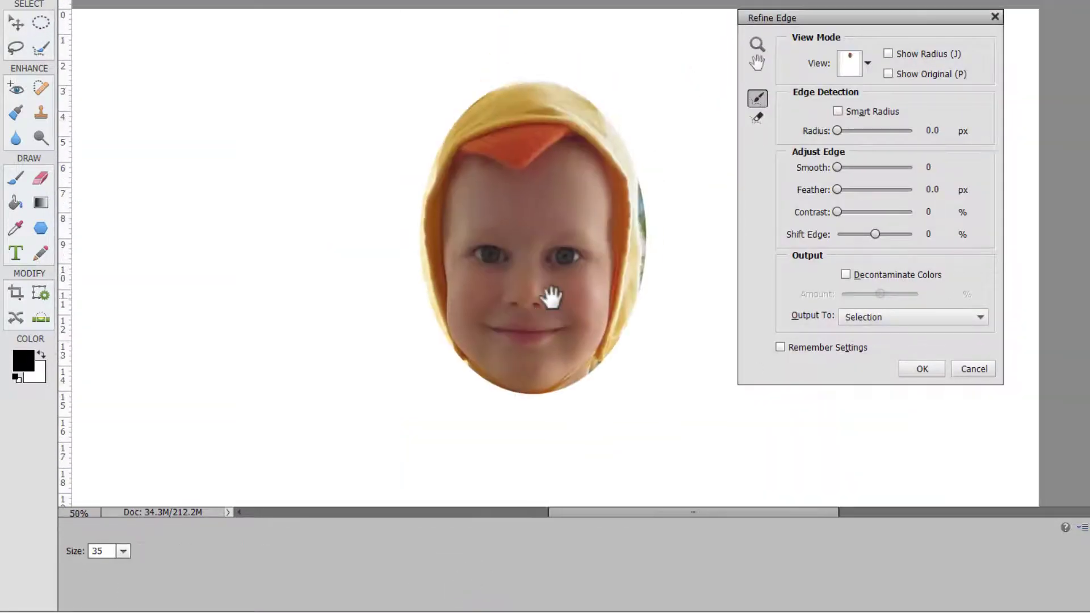
pyautogui.moveTo(547, 92)
pyautogui.mouseDown()
pyautogui.moveTo(608, 116)
pyautogui.moveTo(637, 191)
pyautogui.mouseUp()
pyautogui.moveTo(494, 92); pyautogui.dragTo(462, 119)
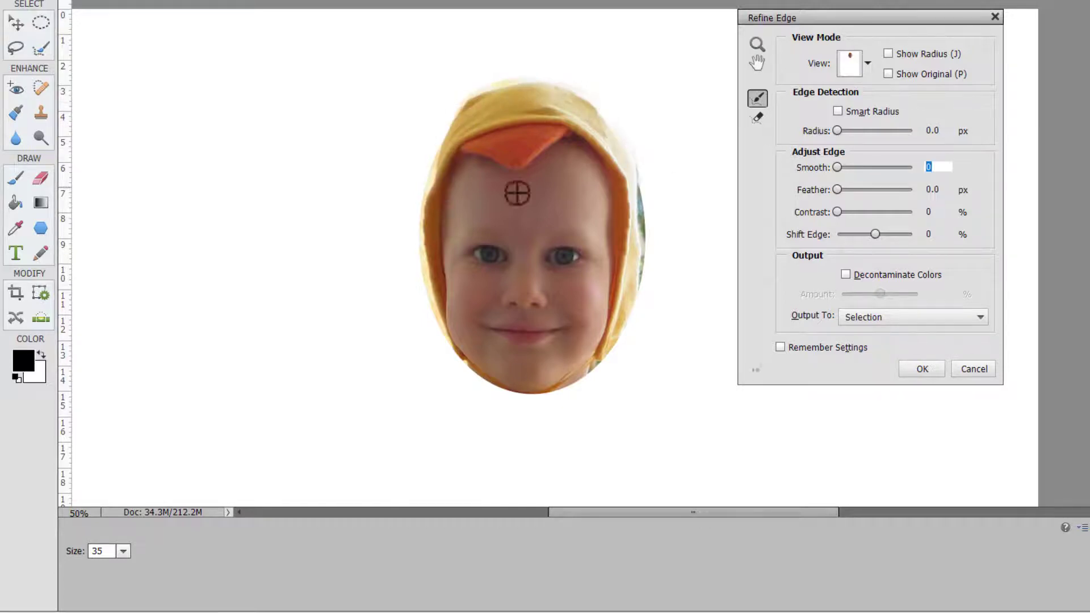
pyautogui.moveTo(630, 319)
pyautogui.mouseDown()
pyautogui.moveTo(619, 348)
pyautogui.moveTo(631, 311)
pyautogui.moveTo(594, 367)
pyautogui.mouseUp()
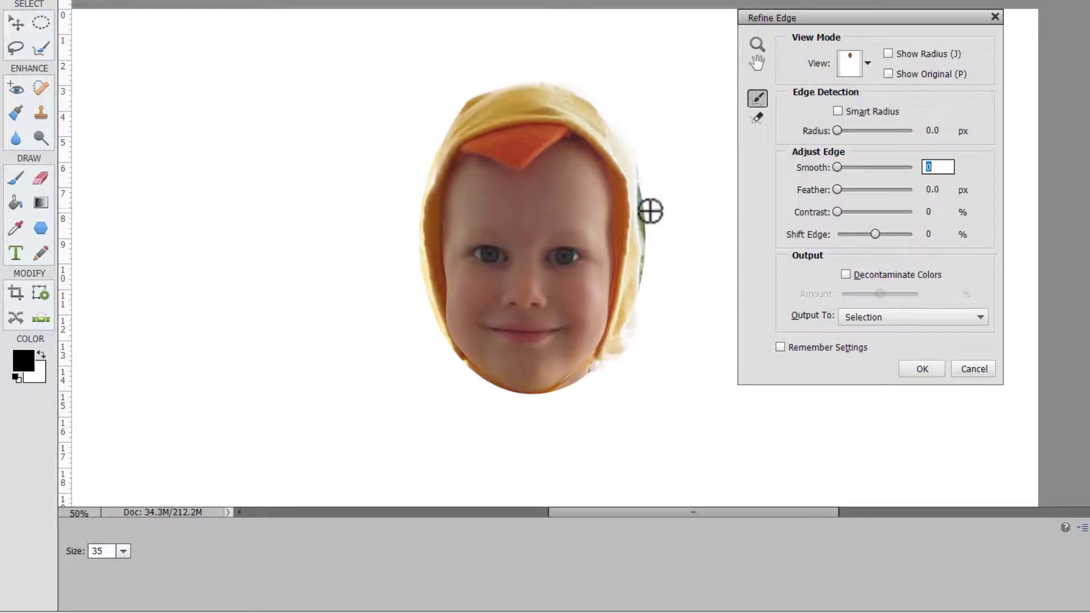
pyautogui.moveTo(568, 85)
pyautogui.mouseDown()
pyautogui.moveTo(466, 121)
pyautogui.moveTo(423, 195)
pyautogui.moveTo(483, 107)
pyautogui.moveTo(435, 197)
pyautogui.moveTo(426, 268)
pyautogui.moveTo(478, 406)
pyautogui.moveTo(474, 366)
pyautogui.moveTo(467, 372)
pyautogui.moveTo(530, 390)
pyautogui.moveTo(625, 338)
pyautogui.mouseUp()
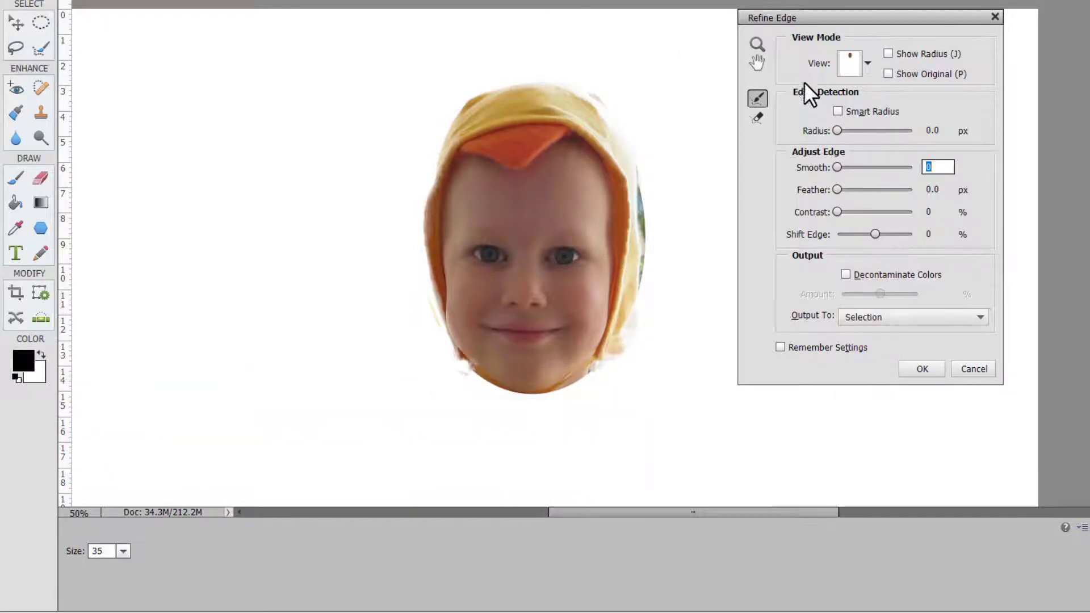
# - Erase the edge refinements along the hood's outer edge beside the plants, with Smart Radius turned on partway through
pyautogui.click(758, 119)
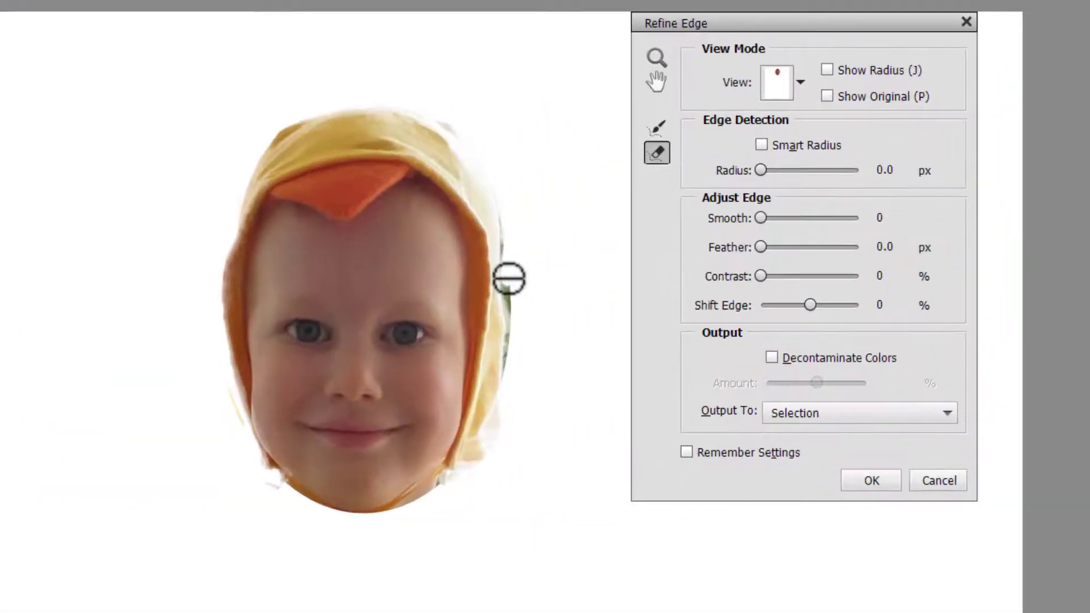
pyautogui.moveTo(509, 278)
pyautogui.mouseDown()
pyautogui.moveTo(510, 373)
pyautogui.moveTo(511, 228)
pyautogui.moveTo(506, 407)
pyautogui.mouseUp()
pyautogui.click(762, 145)
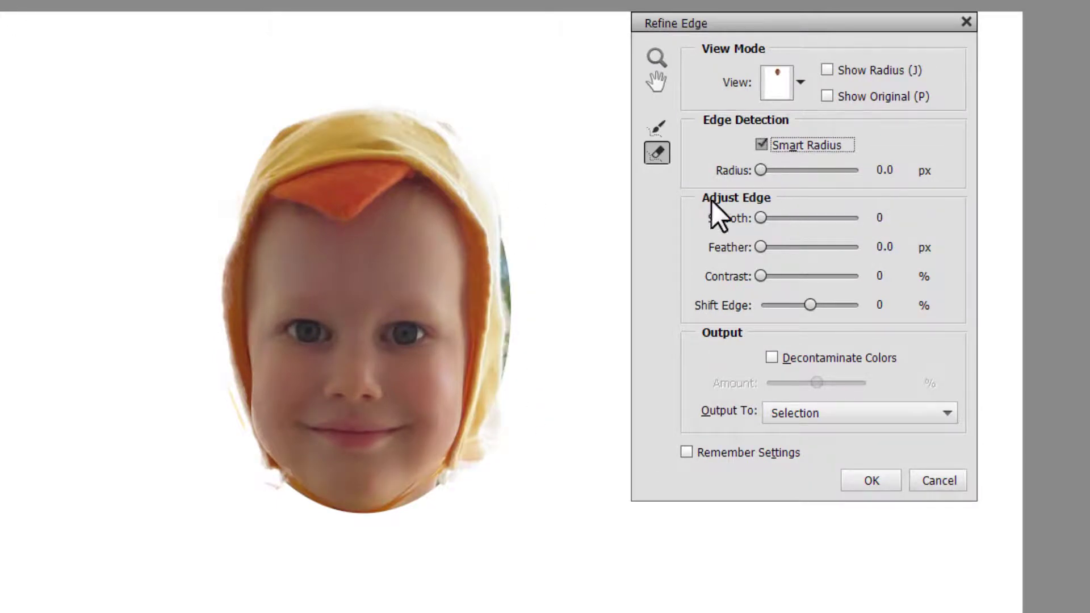
pyautogui.moveTo(507, 255); pyautogui.dragTo(514, 368)
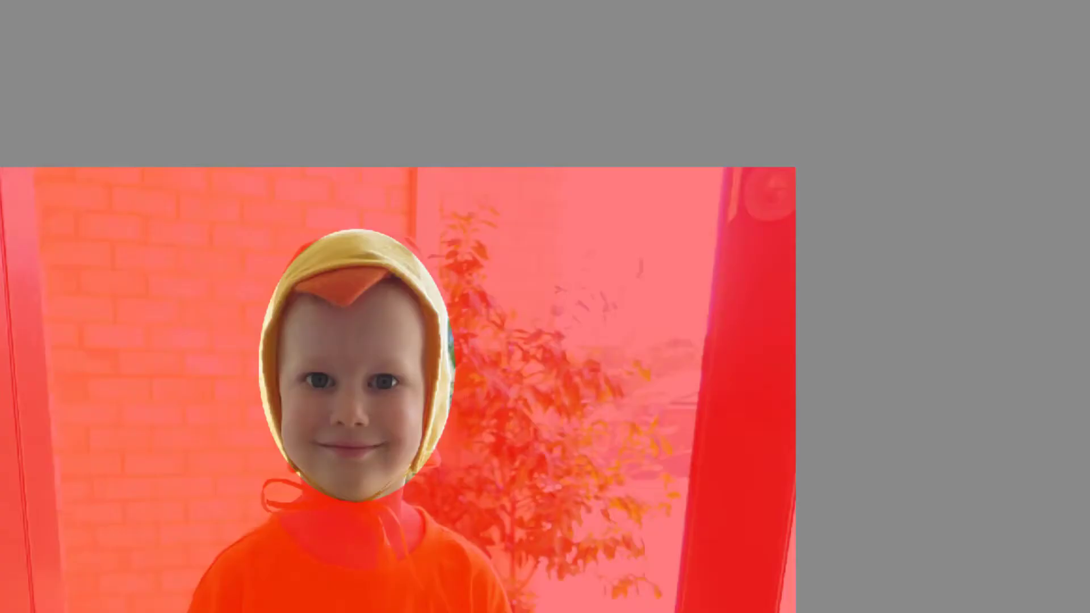
# - Preview the head selection in the Marching Ants view of Refine Edge and check its outline against the whole photo
pyautogui.press('q')
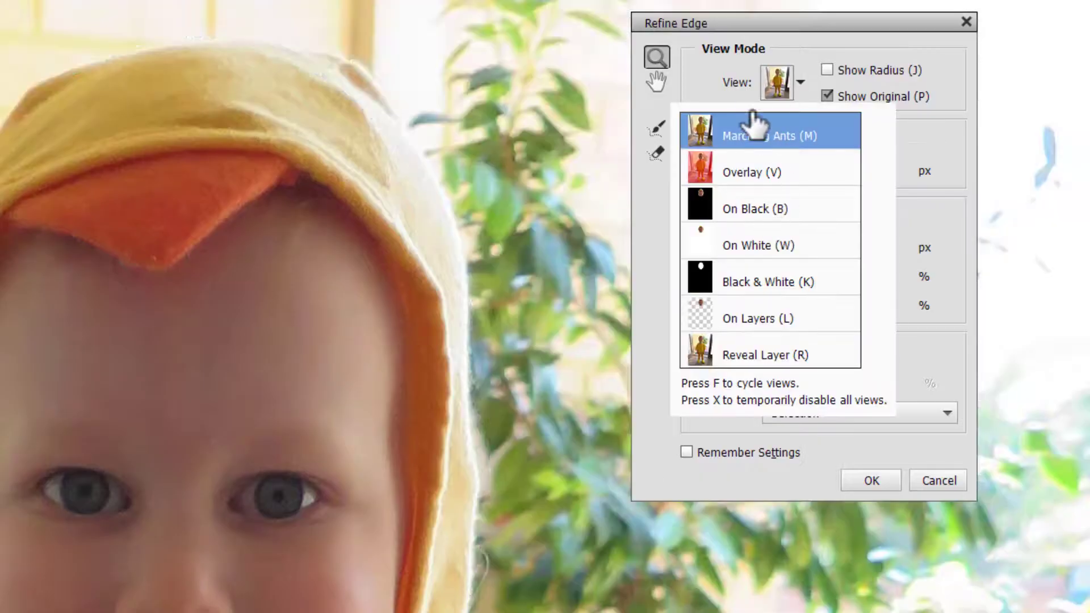
pyautogui.click(783, 138)
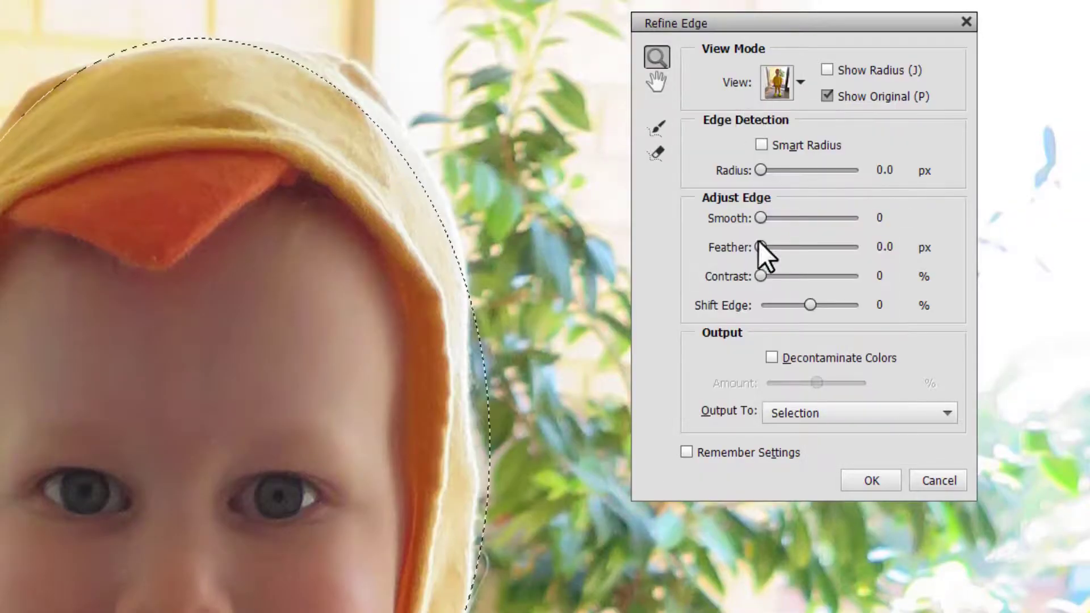
pyautogui.click(779, 87)
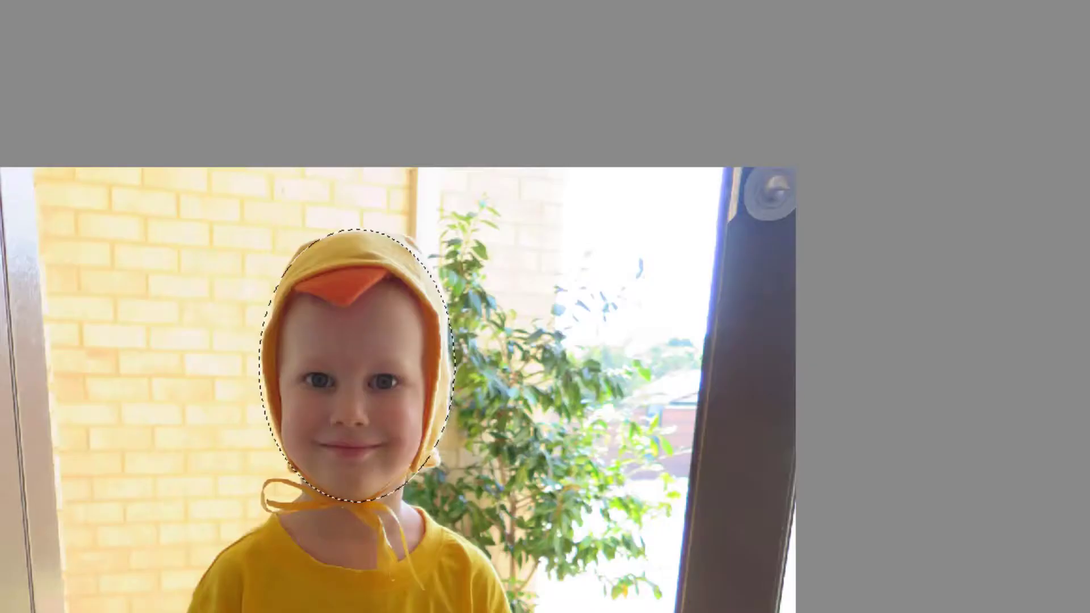
pyautogui.hotkey('ctrl', '0')
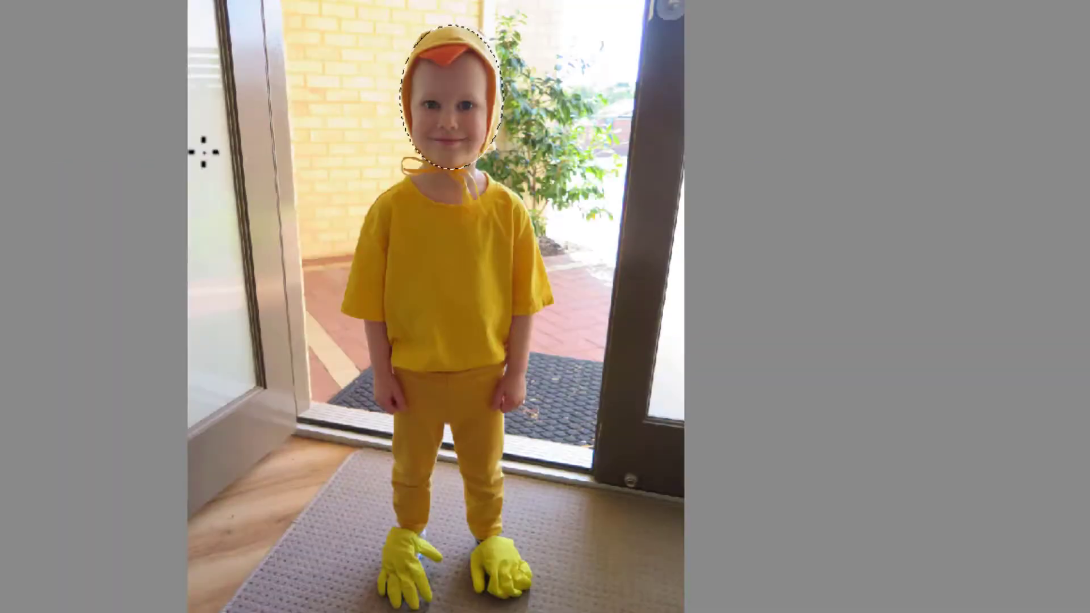